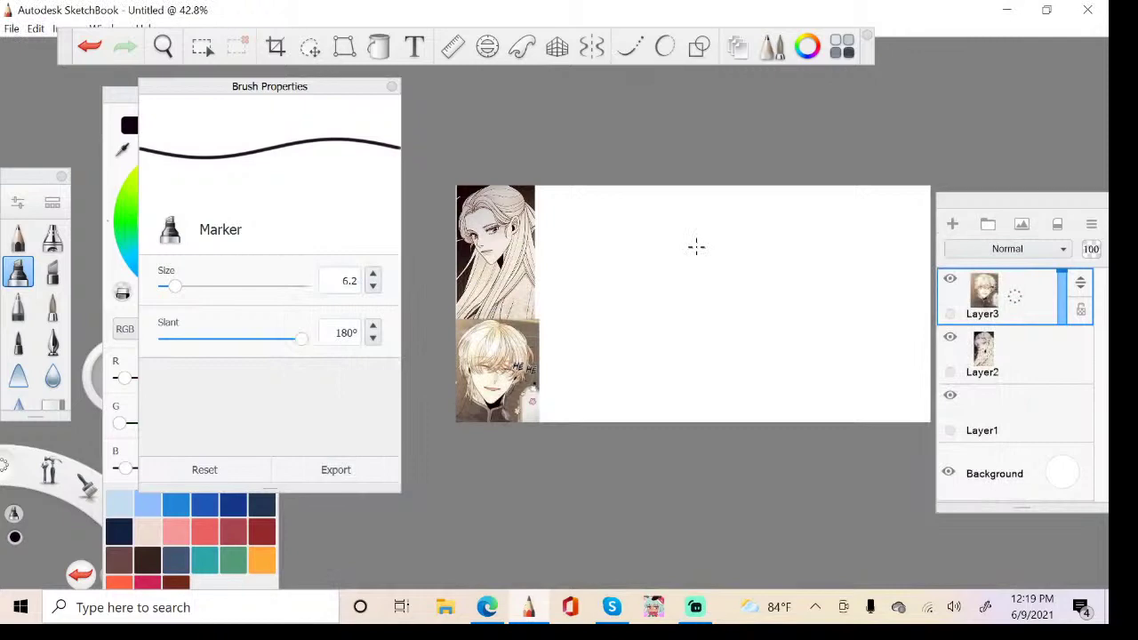
pyautogui.scroll(8, 696, 247)
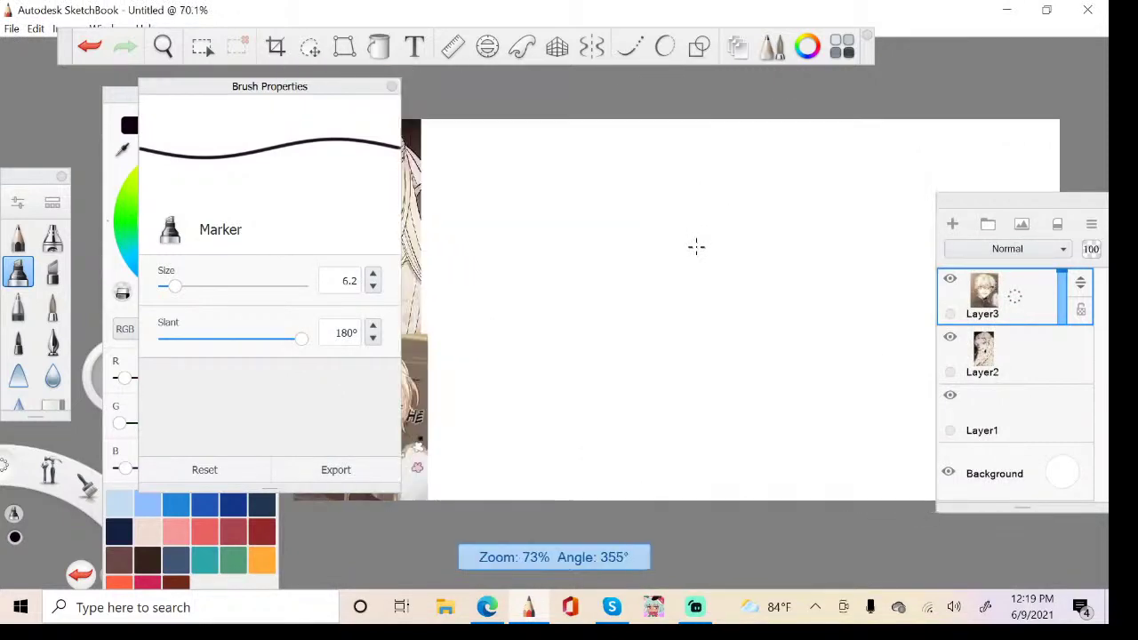
pyautogui.scroll(-5, 696, 246)
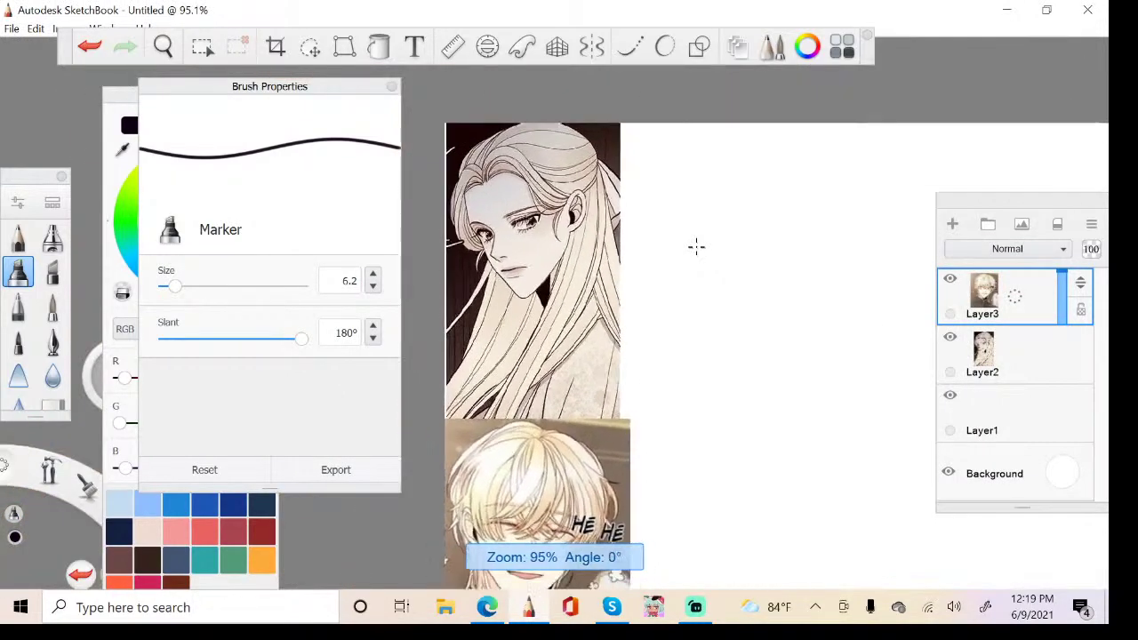
pyautogui.scroll(5, 696, 246)
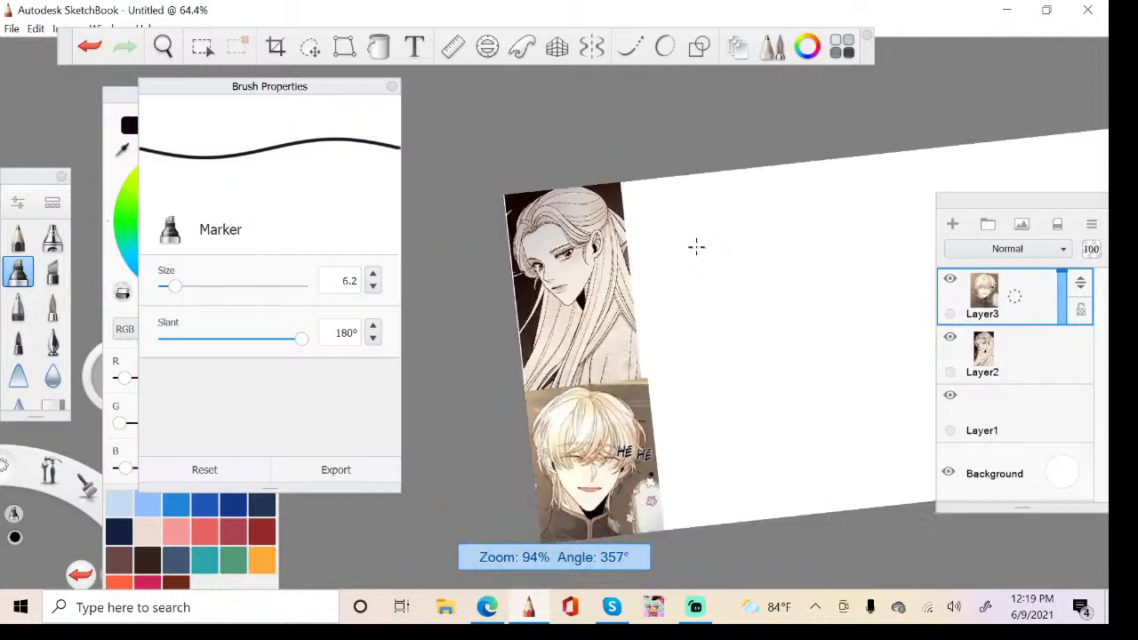
pyautogui.moveTo(630, 140)
pyautogui.mouseDown()
pyautogui.moveTo(599, 279)
pyautogui.moveTo(627, 146)
pyautogui.mouseUp()
pyautogui.scroll(-5, 696, 247)
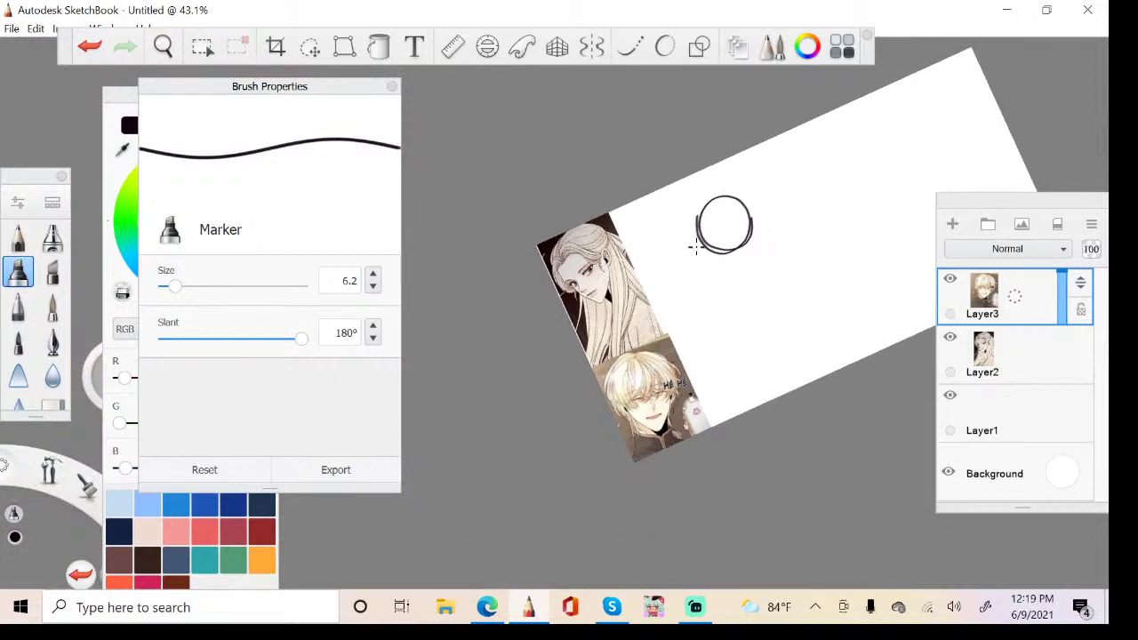
pyautogui.click(89, 46)
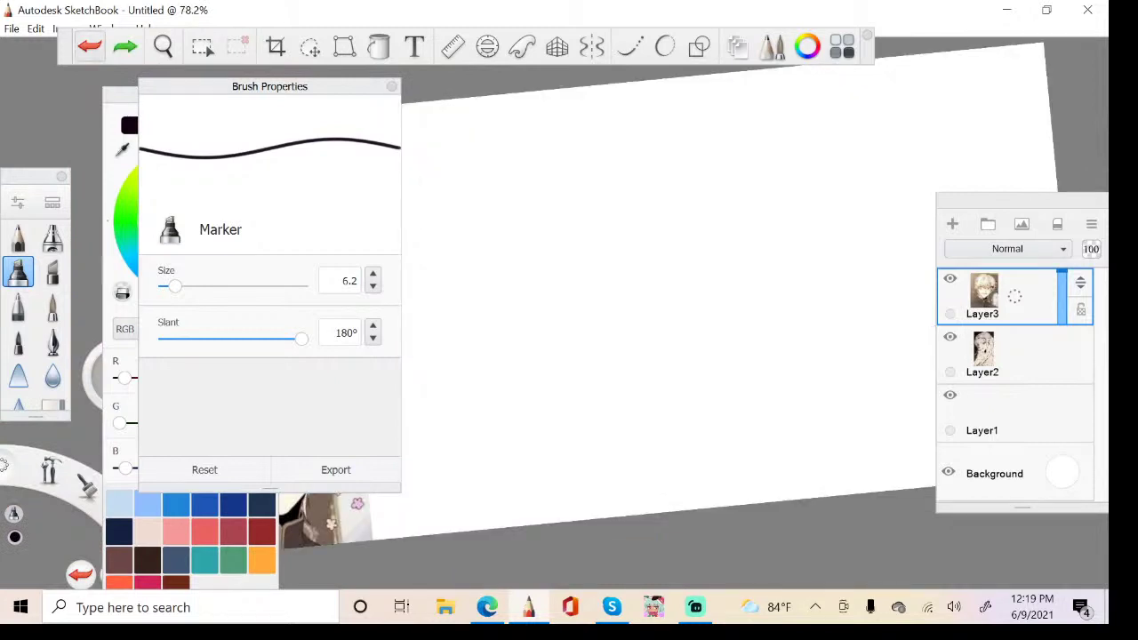
# Choose light blue (RGB 196, 220, 239) and sketch a head circle with a tapering jaw on the blank canvas beside the references
pyautogui.click(120, 504)
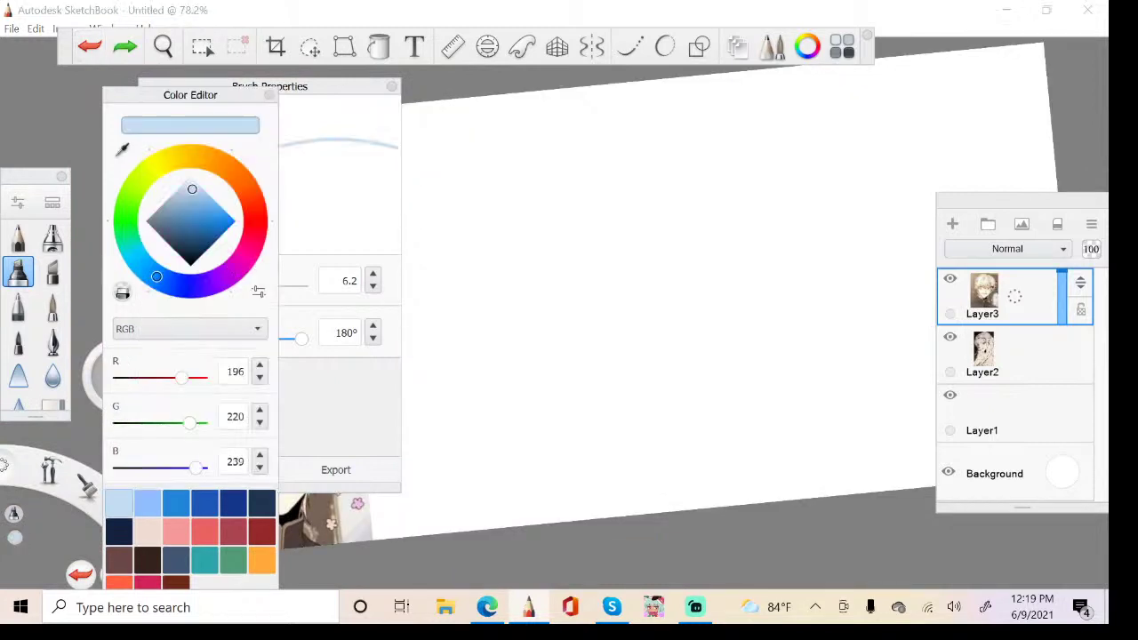
pyautogui.moveTo(549, 171)
pyautogui.mouseDown()
pyautogui.moveTo(620, 230)
pyautogui.moveTo(523, 200)
pyautogui.moveTo(518, 233)
pyautogui.moveTo(634, 236)
pyautogui.moveTo(629, 194)
pyautogui.moveTo(614, 221)
pyautogui.mouseUp()
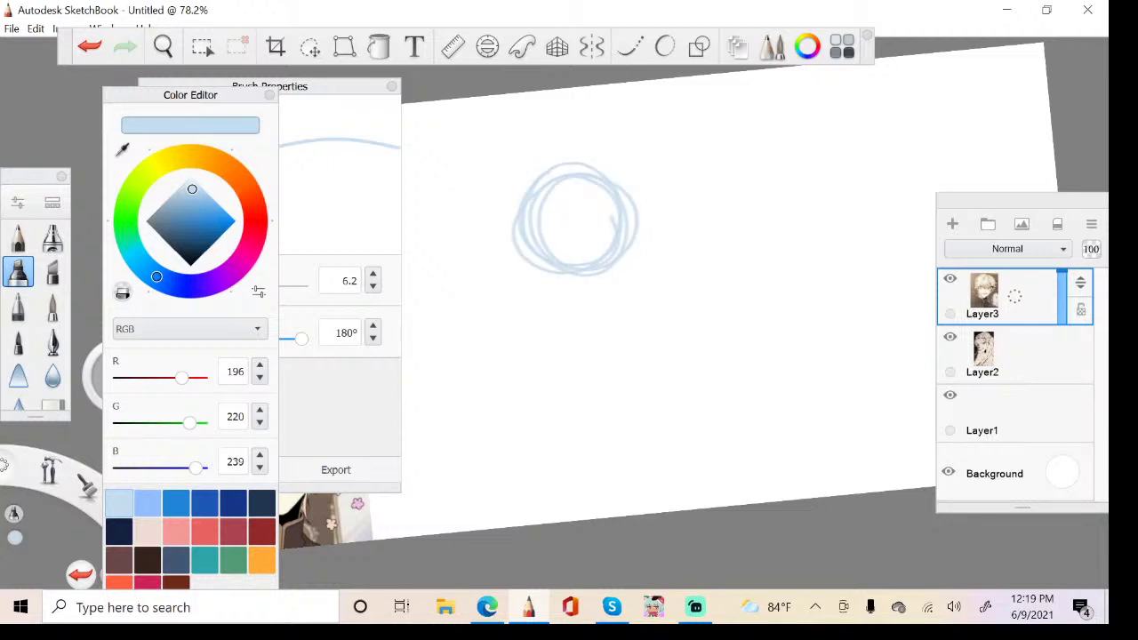
pyautogui.moveTo(468, 251)
pyautogui.mouseDown()
pyautogui.moveTo(468, 318)
pyautogui.moveTo(503, 381)
pyautogui.mouseUp()
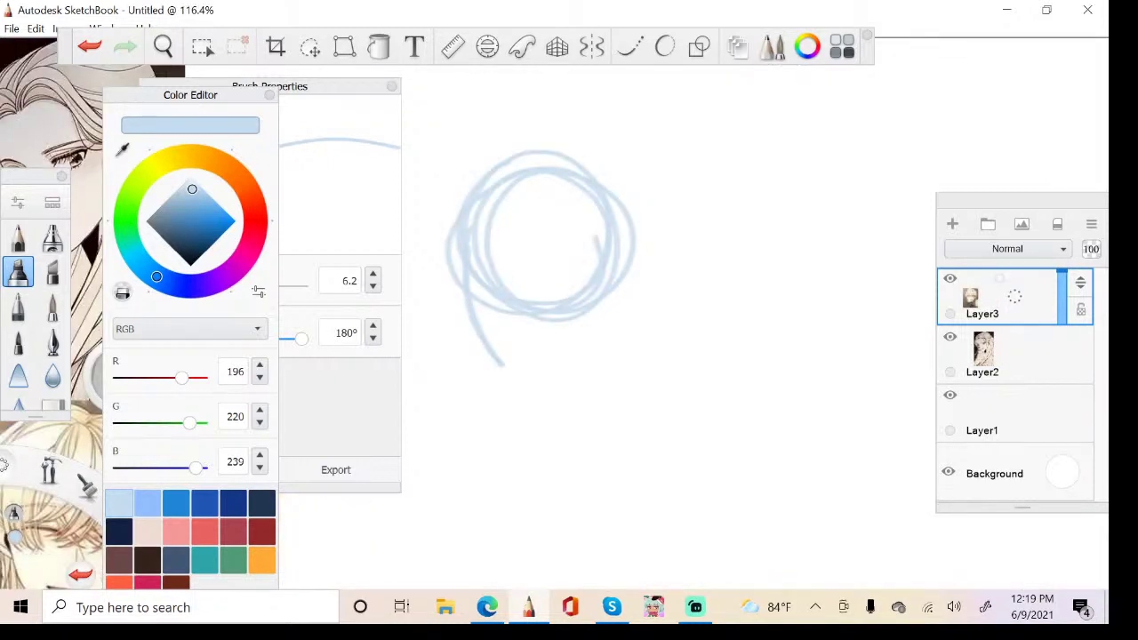
pyautogui.moveTo(461, 290)
pyautogui.mouseDown()
pyautogui.moveTo(478, 345)
pyautogui.moveTo(622, 285)
pyautogui.moveTo(522, 377)
pyautogui.mouseUp()
pyautogui.moveTo(588, 344); pyautogui.dragTo(514, 381)
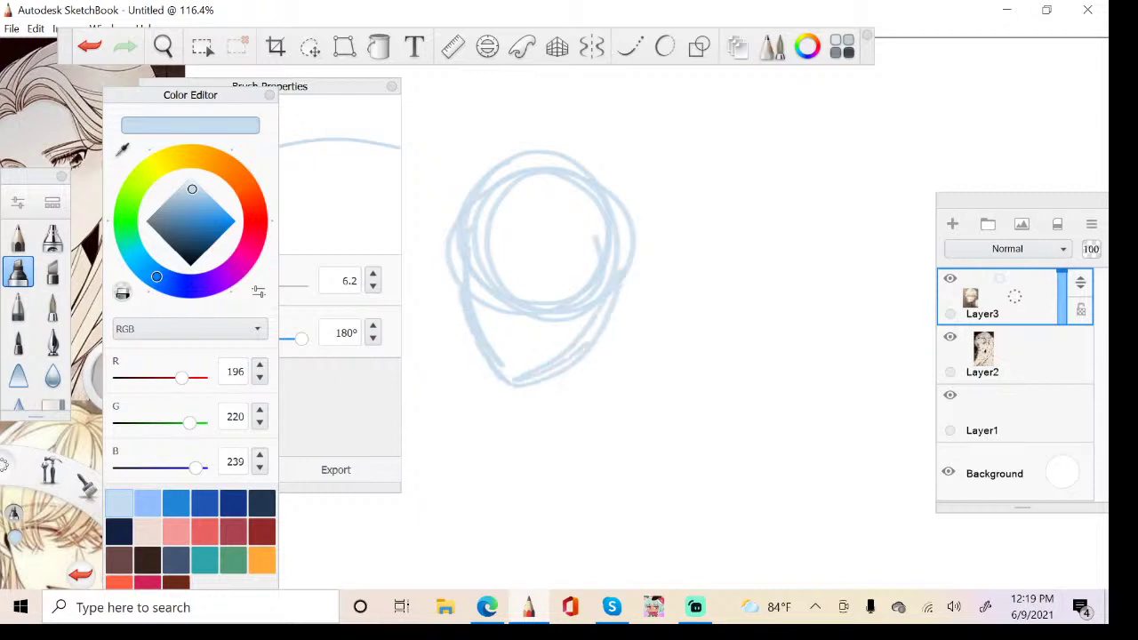
# Sketch the curved vertical centre line down the face and reinforce the side outlines of the head and jaw
pyautogui.moveTo(622, 227); pyautogui.dragTo(613, 317)
pyautogui.moveTo(547, 174); pyautogui.dragTo(531, 370)
pyautogui.moveTo(562, 178); pyautogui.dragTo(514, 378)
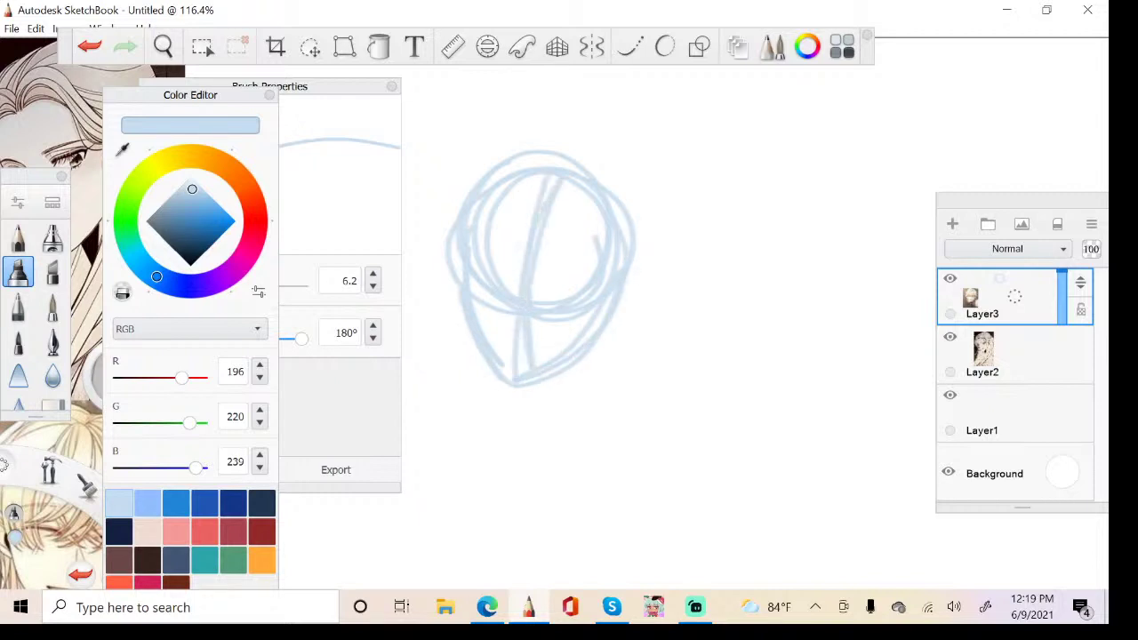
pyautogui.scroll(-3, 576, 213)
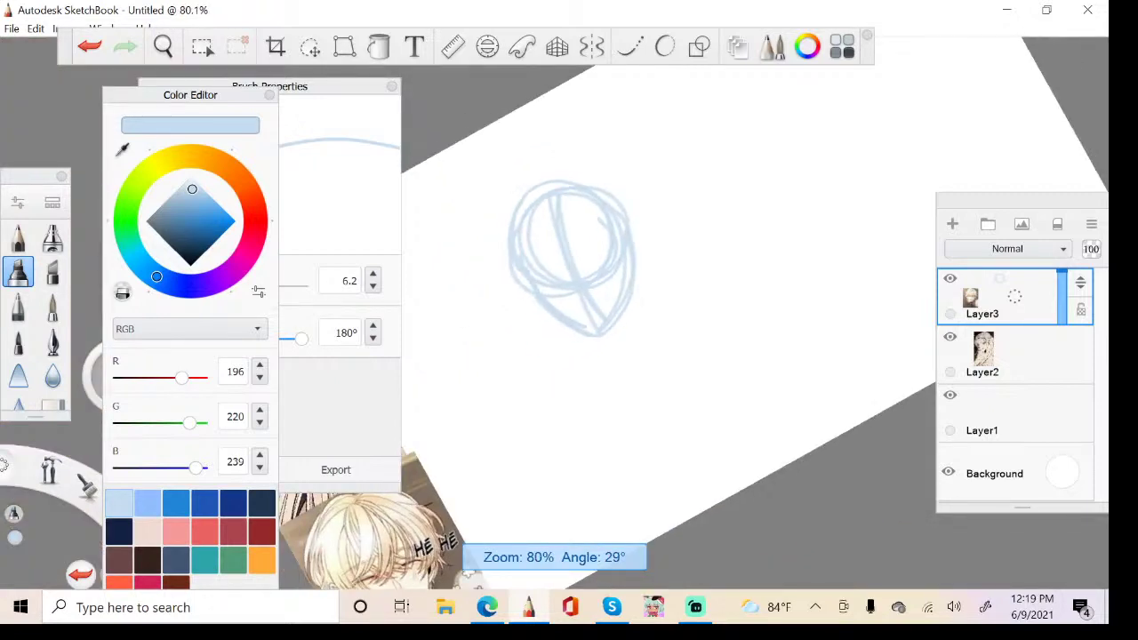
pyautogui.scroll(6, 576, 258)
pyautogui.scroll(-2, 576, 258)
pyautogui.moveTo(592, 157); pyautogui.dragTo(494, 218)
pyautogui.moveTo(504, 382); pyautogui.dragTo(479, 245)
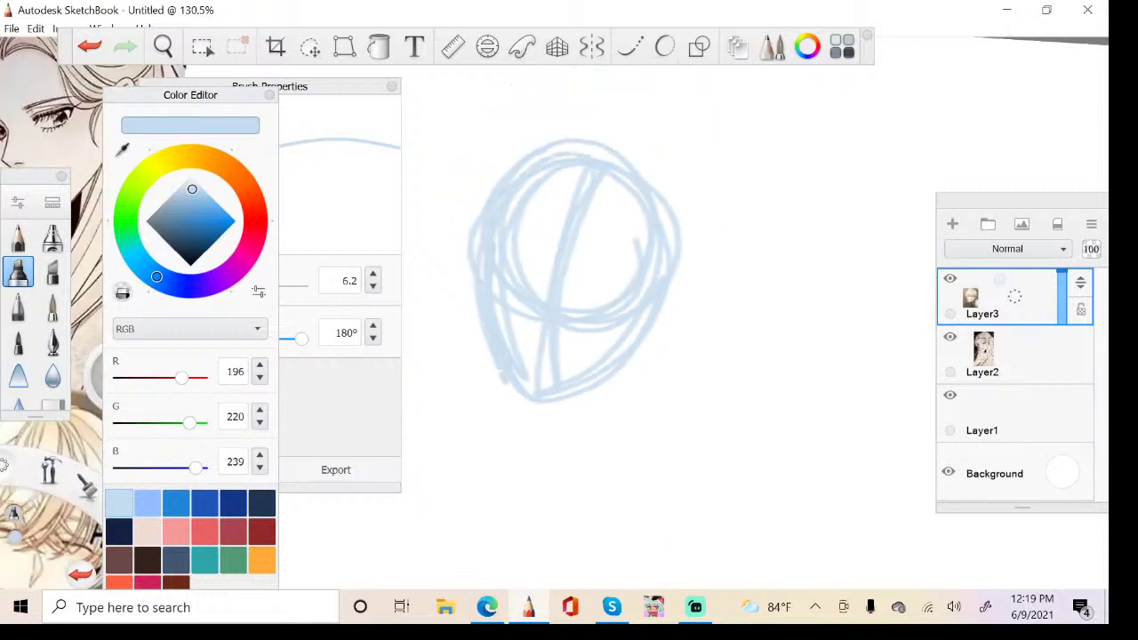
# Sketch the ear and both neck lines below the head, extending the rear neck line outward into the shoulder
pyautogui.moveTo(658, 329)
pyautogui.mouseDown()
pyautogui.moveTo(711, 226)
pyautogui.moveTo(645, 343)
pyautogui.moveTo(648, 432)
pyautogui.mouseUp()
pyautogui.moveTo(556, 408); pyautogui.dragTo(525, 499)
pyautogui.scroll(-6, 666, 214)
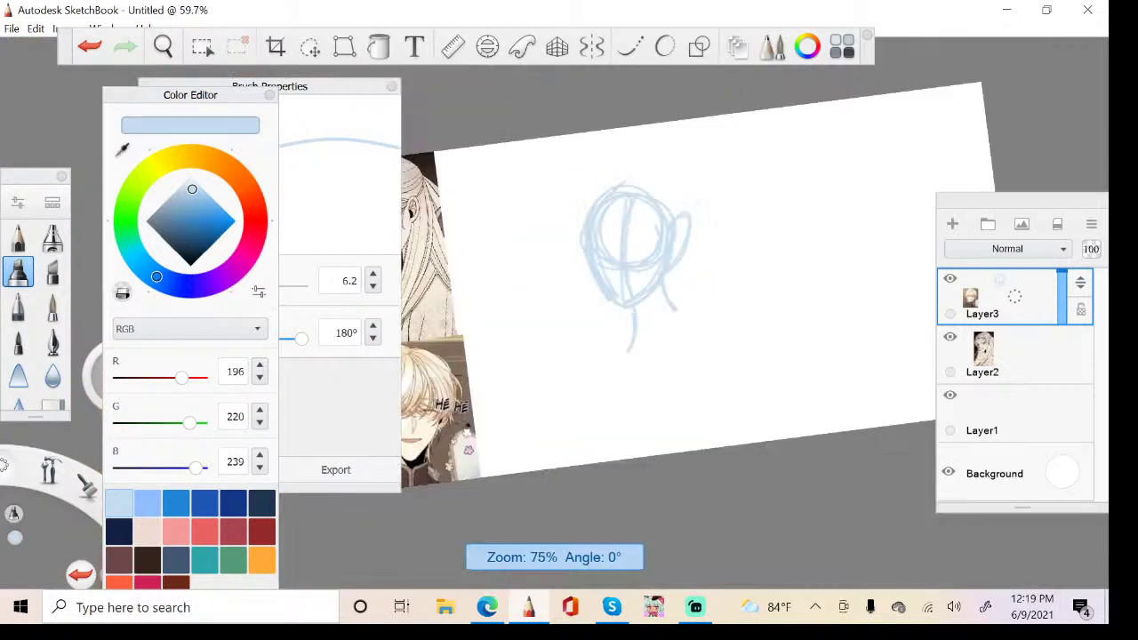
pyautogui.scroll(6, 721, 272)
pyautogui.moveTo(608, 354); pyautogui.dragTo(659, 381)
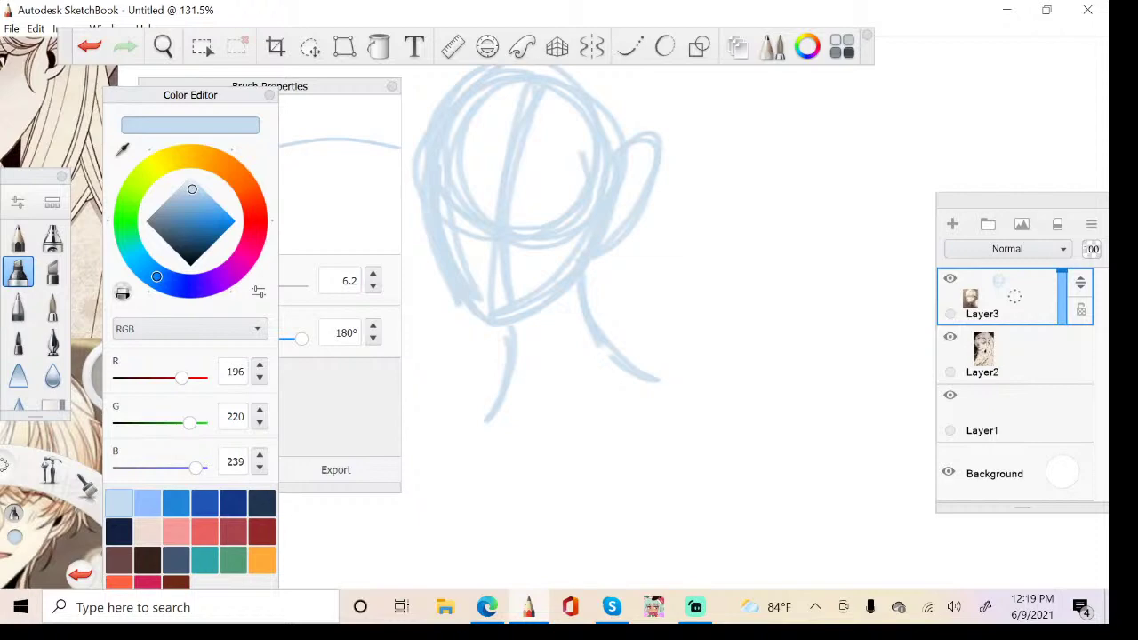
pyautogui.scroll(-4, 569, 258)
pyautogui.scroll(4, 622, 240)
pyautogui.scroll(-3, 622, 240)
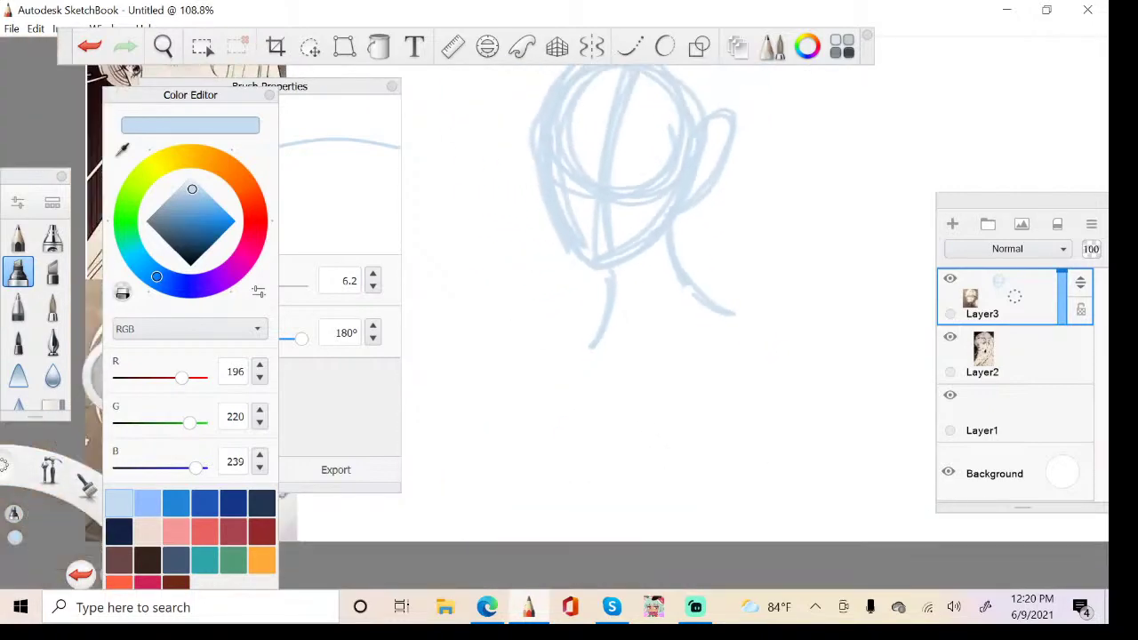
# Switch to Microsoft Edge and open pinterest.com in a new tab
pyautogui.click(487, 607)
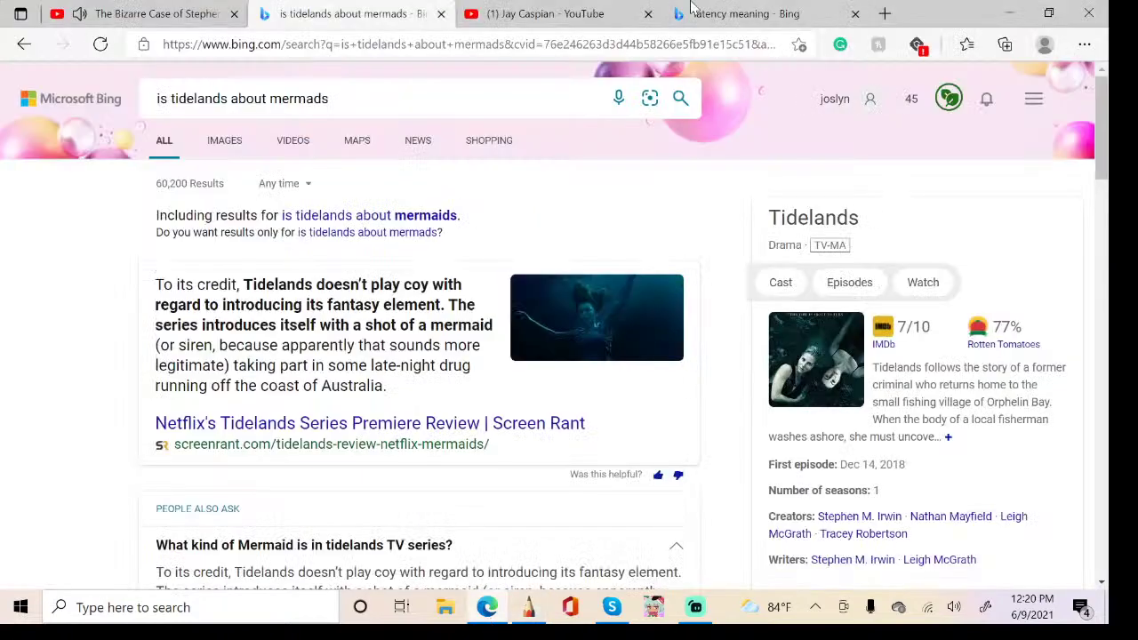
pyautogui.click(885, 13)
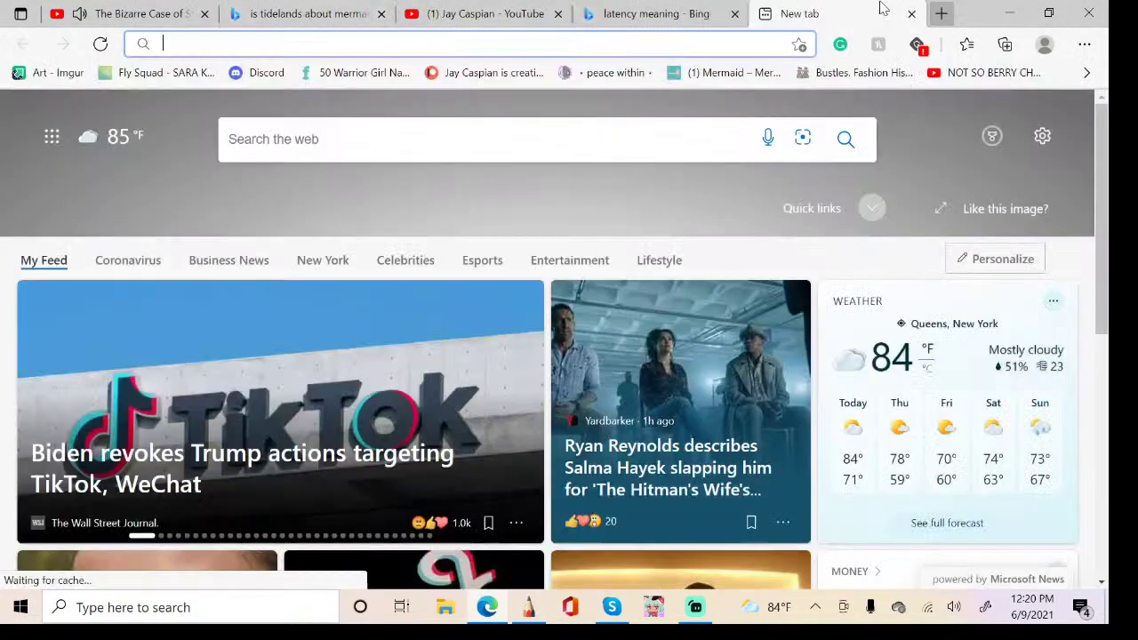
pyautogui.write('pinterest.com')
pyautogui.press('Return')
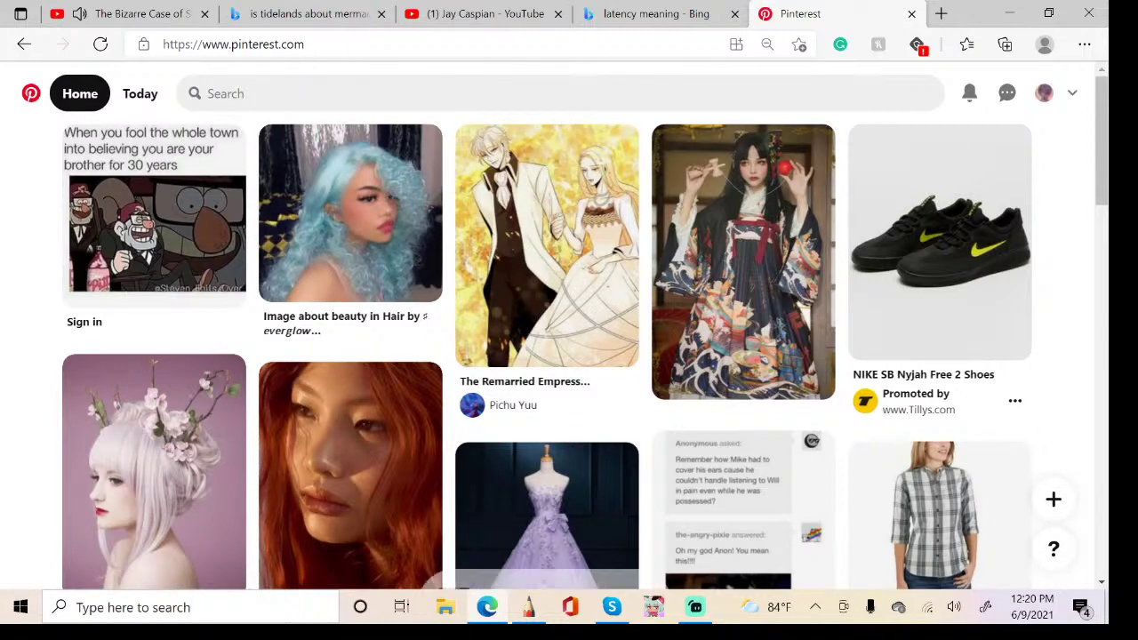
# Search Pinterest for "art reference"
pyautogui.click(383, 93)
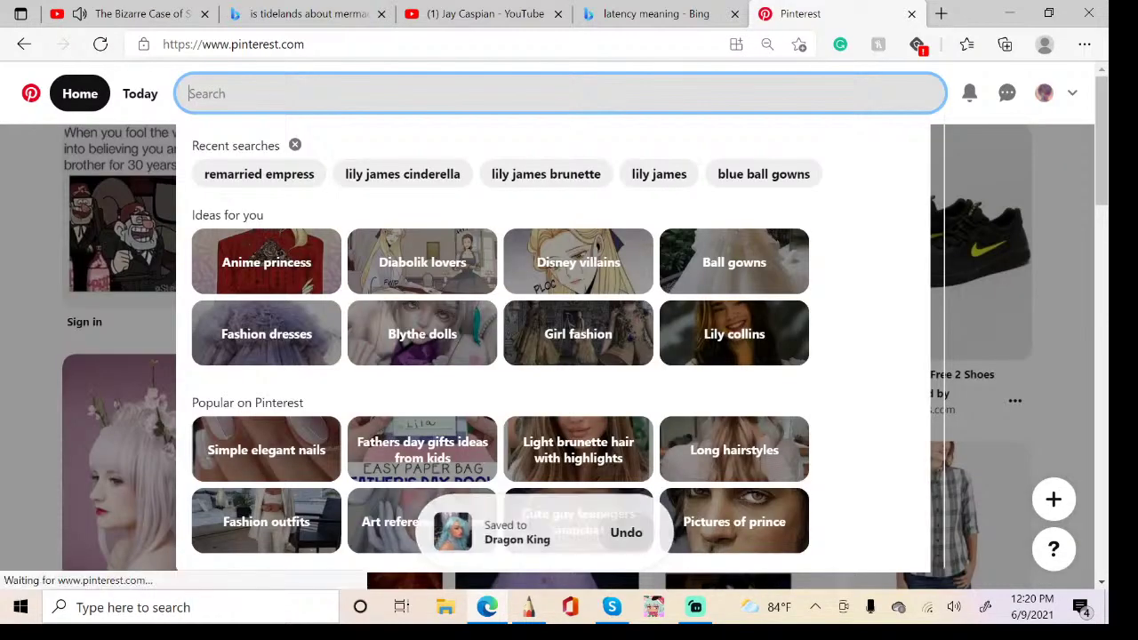
pyautogui.write('pos')
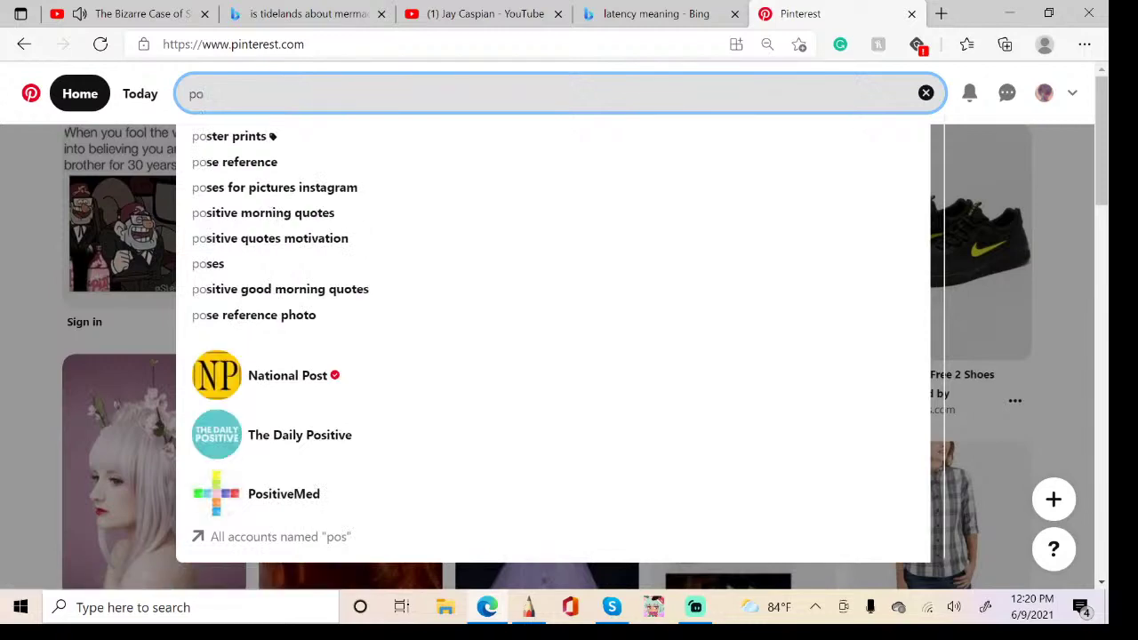
pyautogui.press('BackSpace')
pyautogui.press('BackSpace')
pyautogui.press('BackSpace')
pyautogui.write('art r')
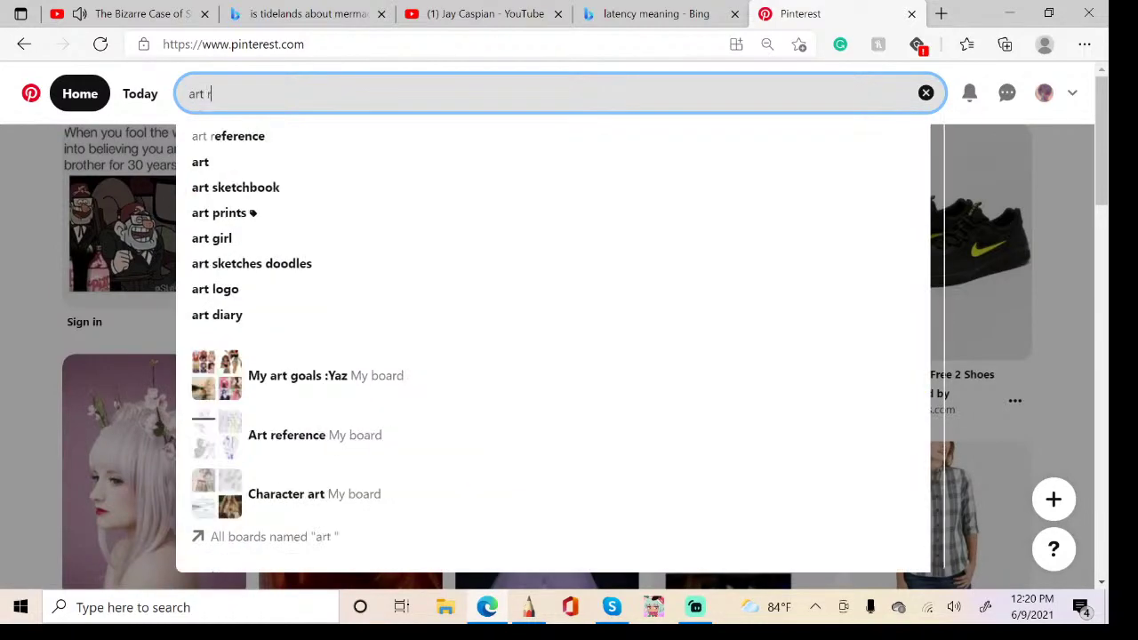
pyautogui.click(248, 138)
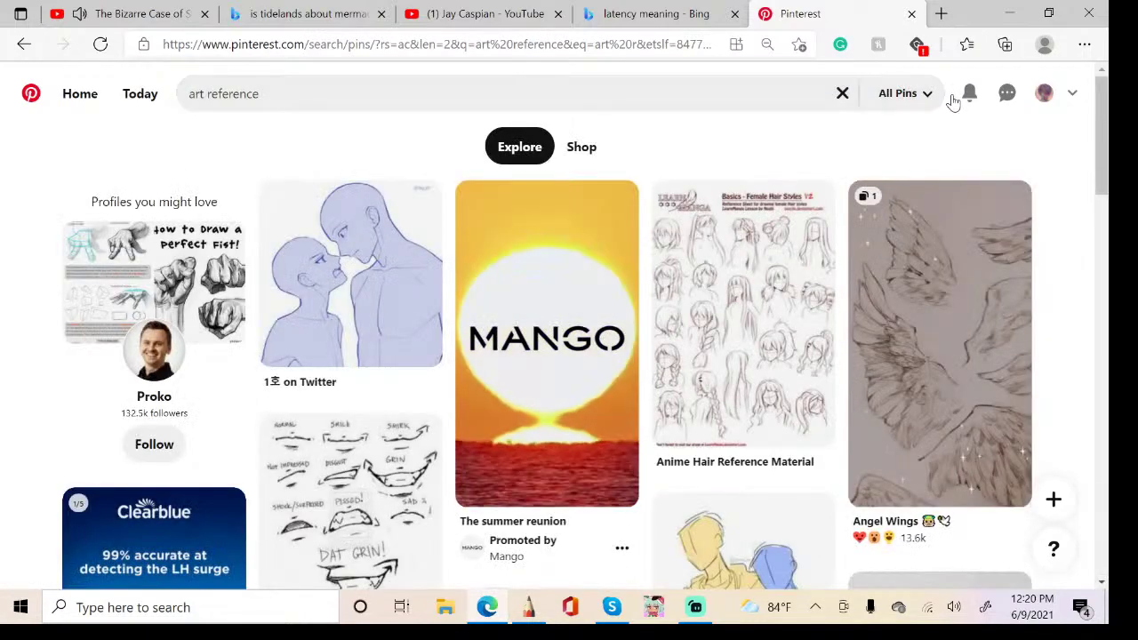
# Browse the art reference results and open the pin of one figure embracing another from behind
pyautogui.moveTo(1103, 104); pyautogui.dragTo(1103, 322)
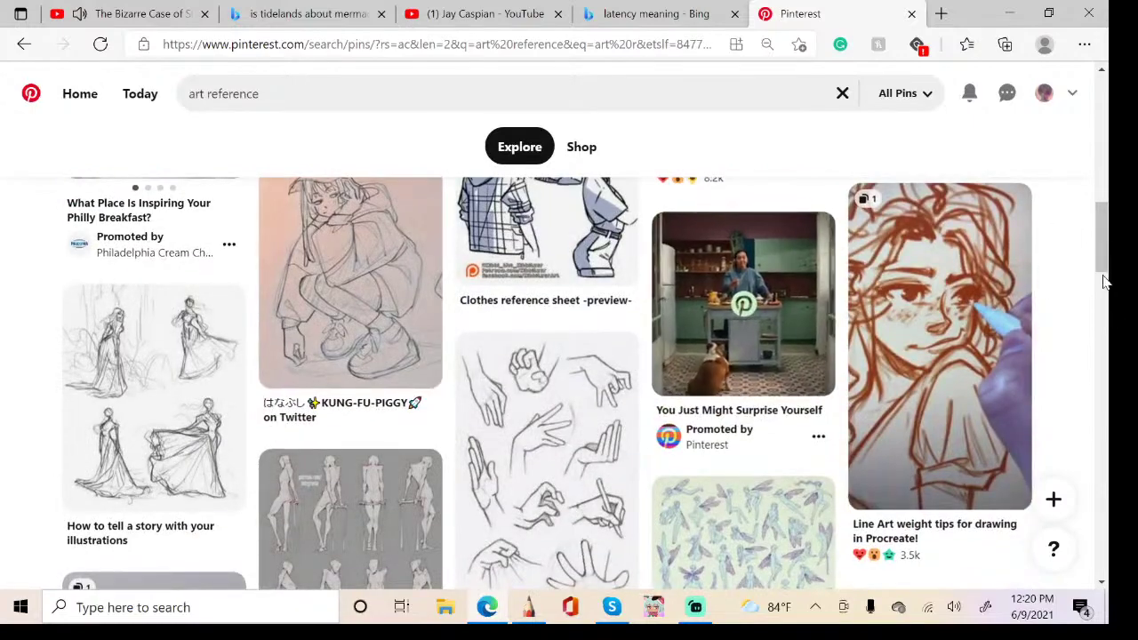
pyautogui.scroll(4, 1092, 139)
pyautogui.scroll(5, 1091, 139)
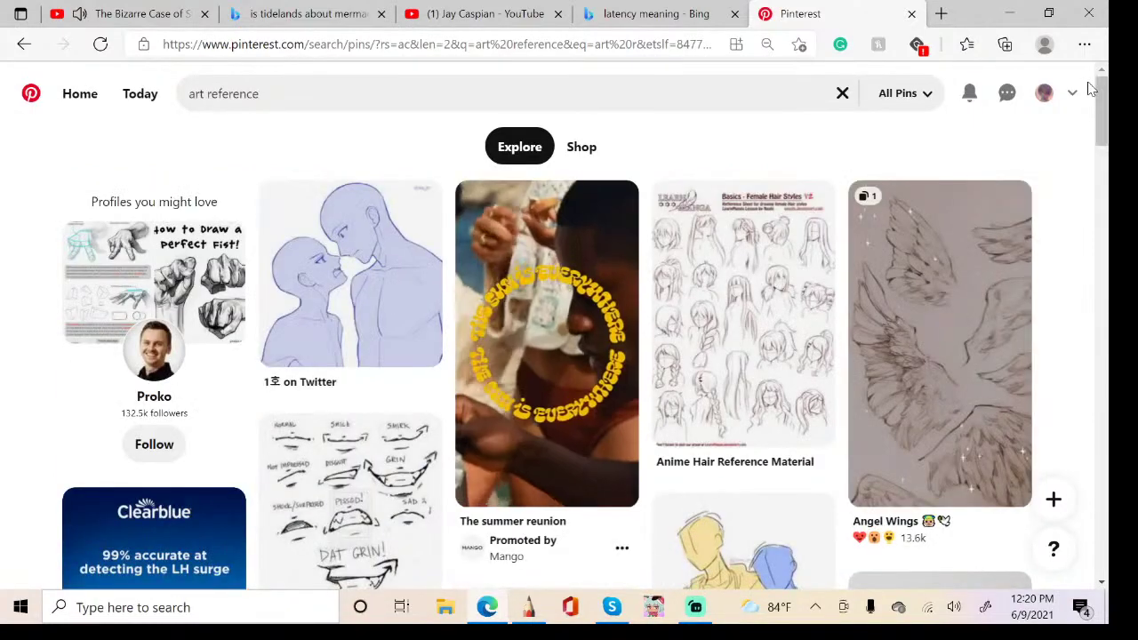
pyautogui.moveTo(1102, 111); pyautogui.dragTo(1107, 487)
pyautogui.click(626, 300)
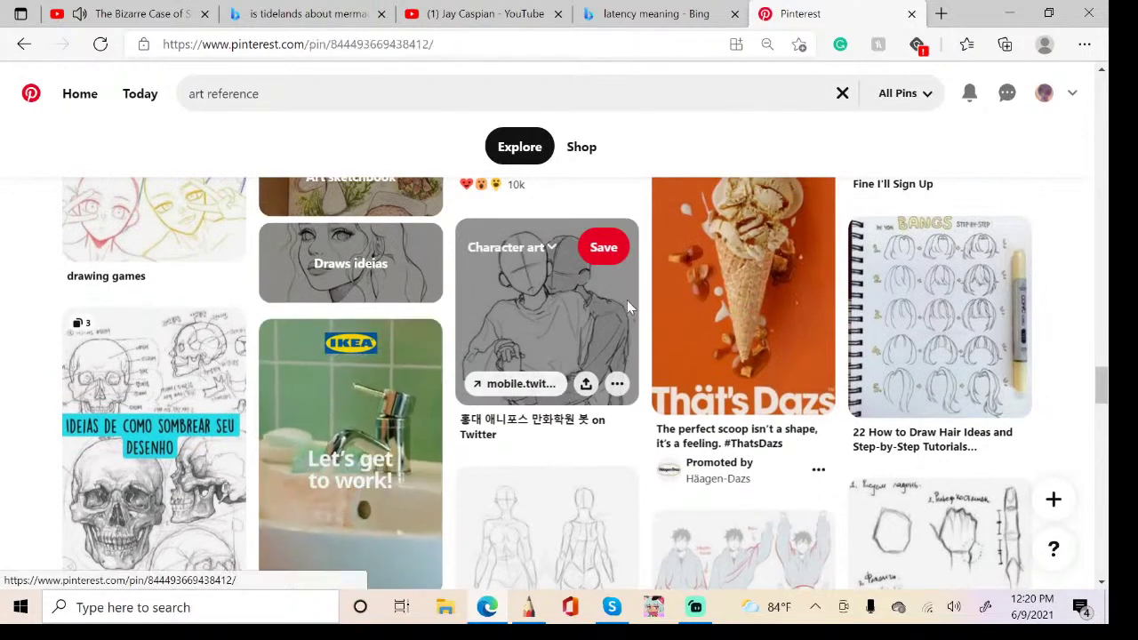
pyautogui.click(585, 314)
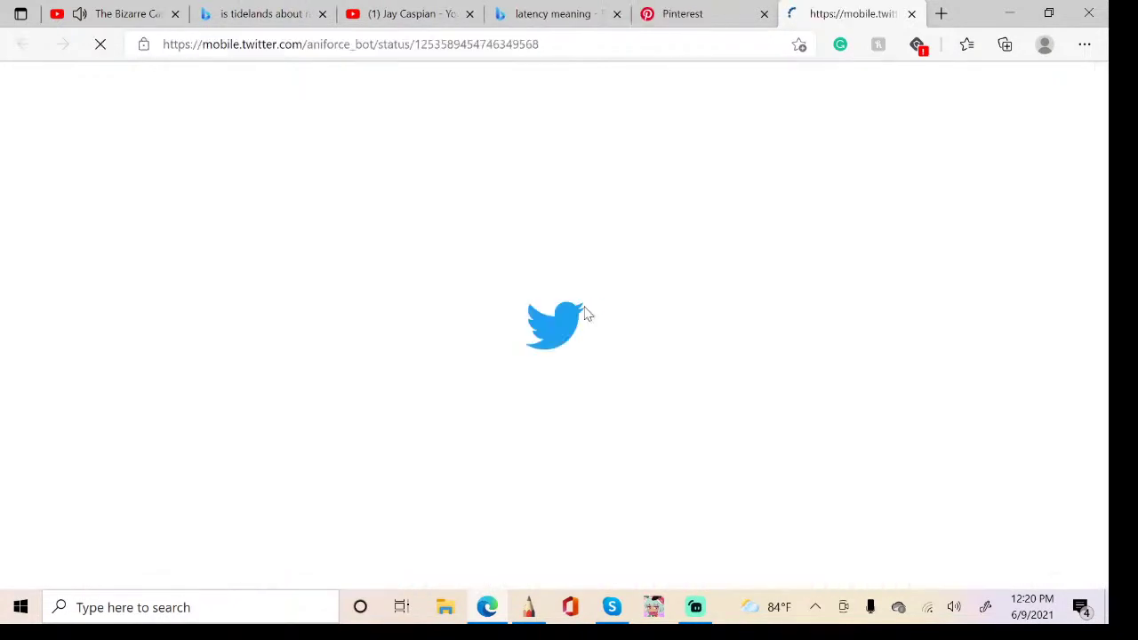
pyautogui.click(658, 13)
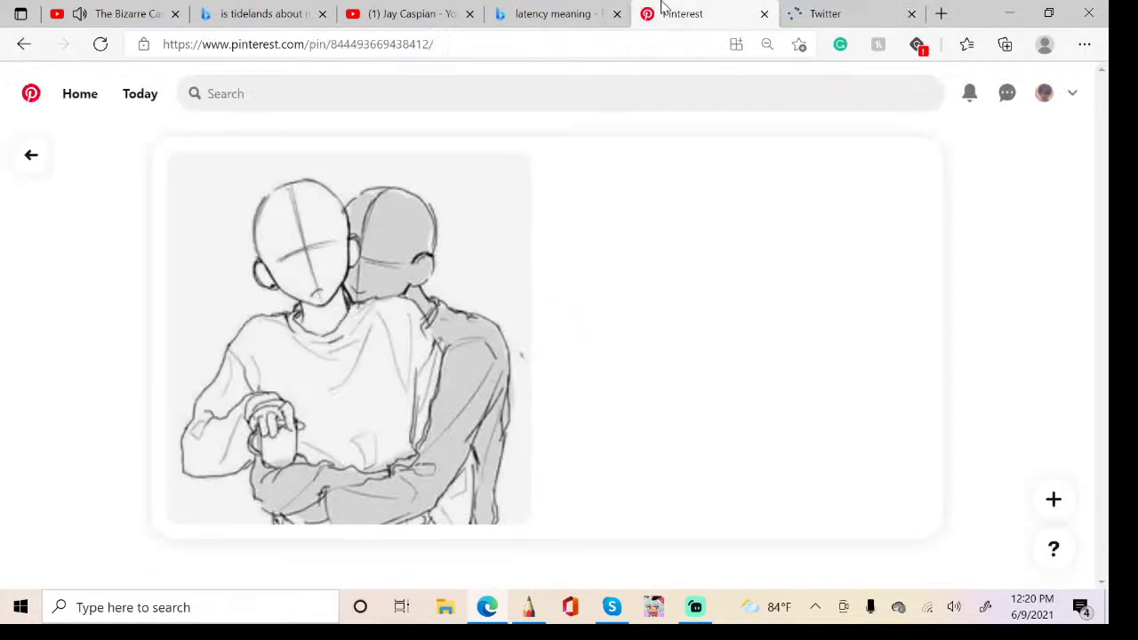
# Copy the two-figure pose image from the pin and switch back to Autodesk SketchBook
pyautogui.rightClick(390, 311)
pyautogui.click(465, 382)
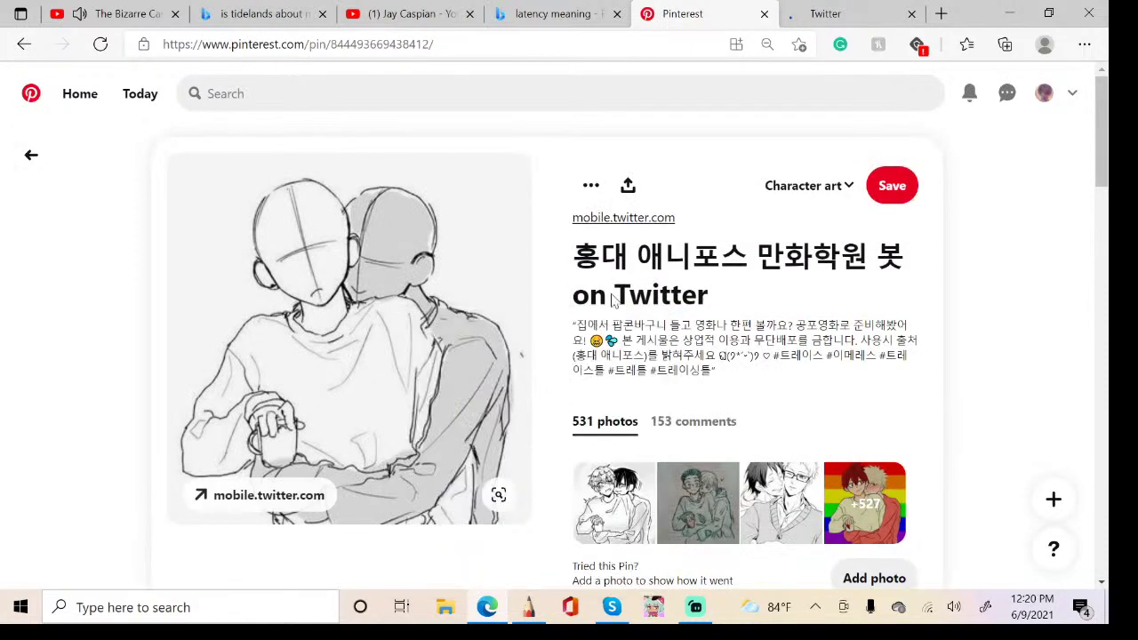
pyautogui.click(1014, 10)
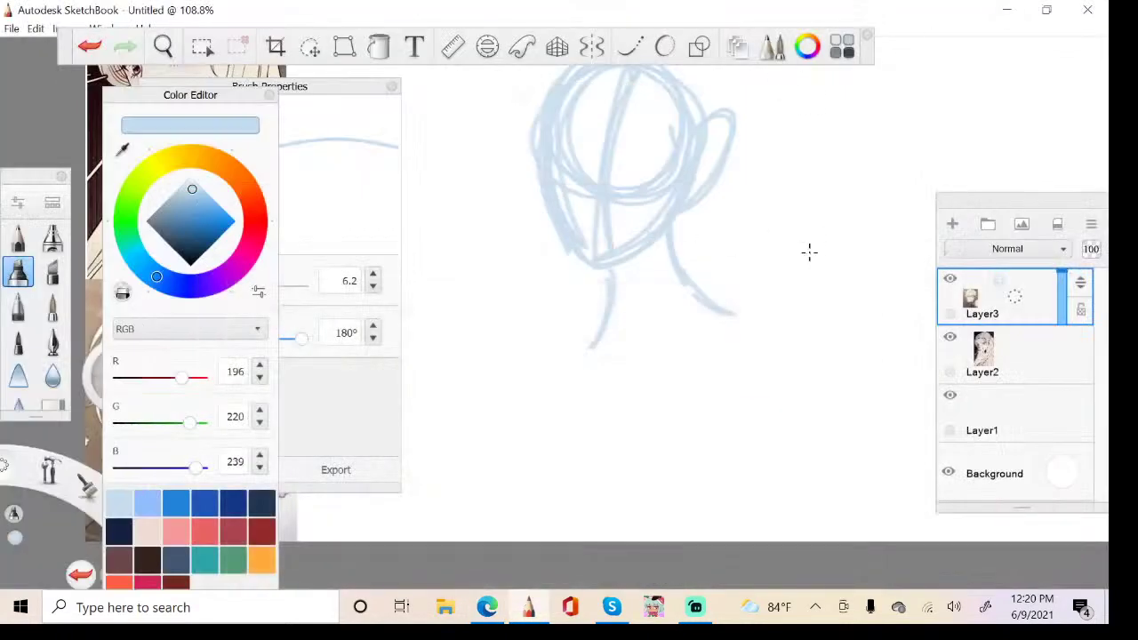
# Try pasting the pose image, scaled down and placed beside the portrait references at the canvas's upper edge
pyautogui.scroll(-5, 809, 253)
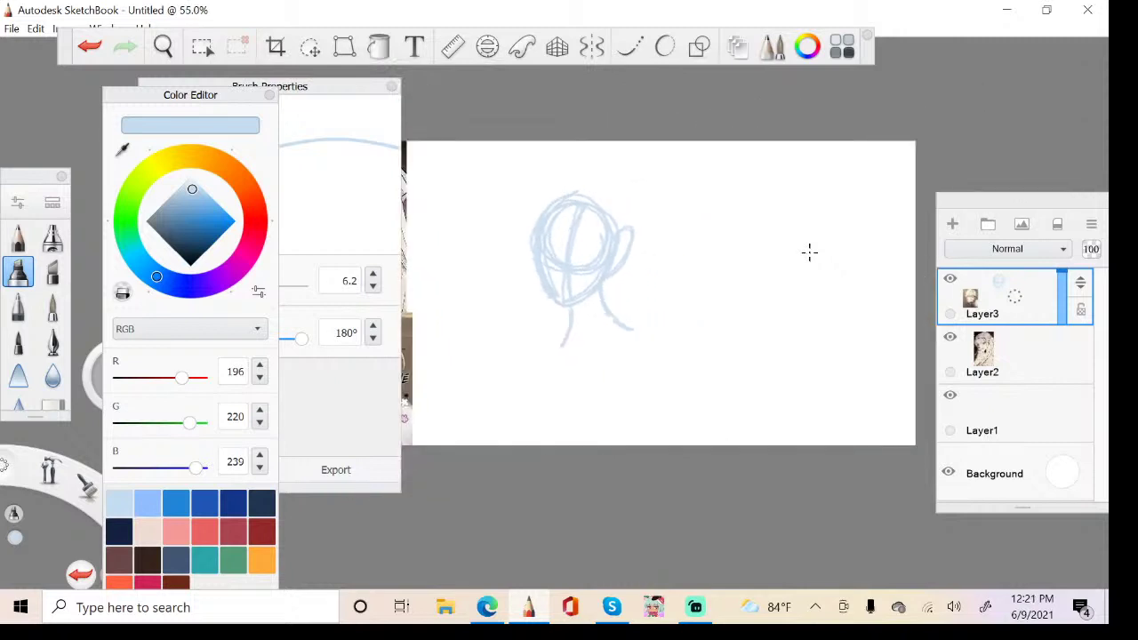
pyautogui.hotkey('ctrl', 'v')
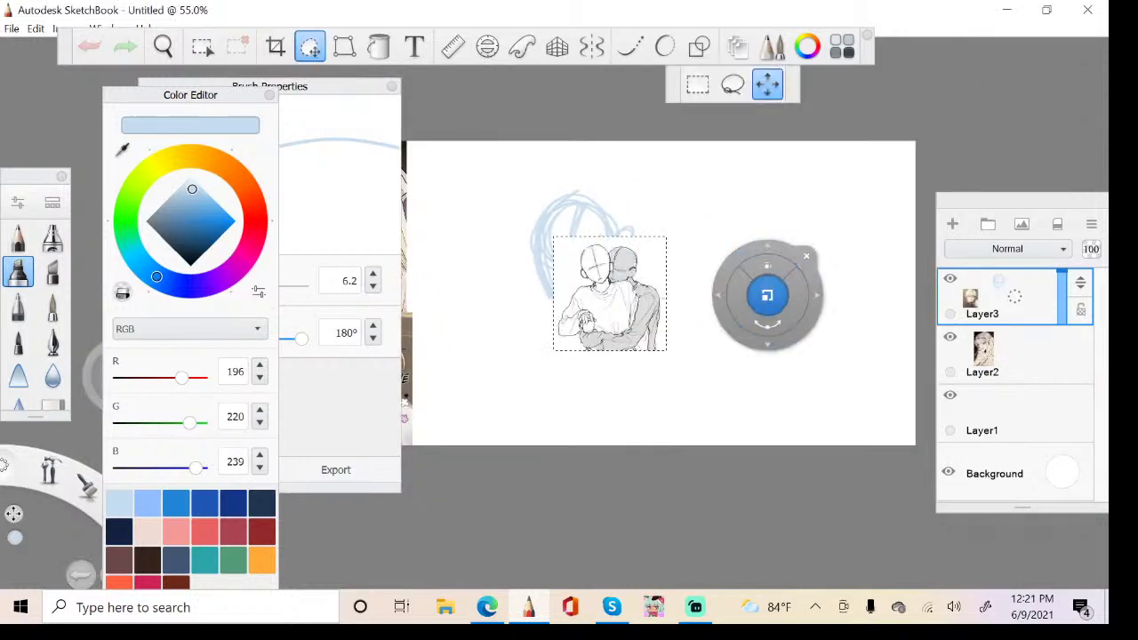
pyautogui.moveTo(767, 301); pyautogui.dragTo(736, 301)
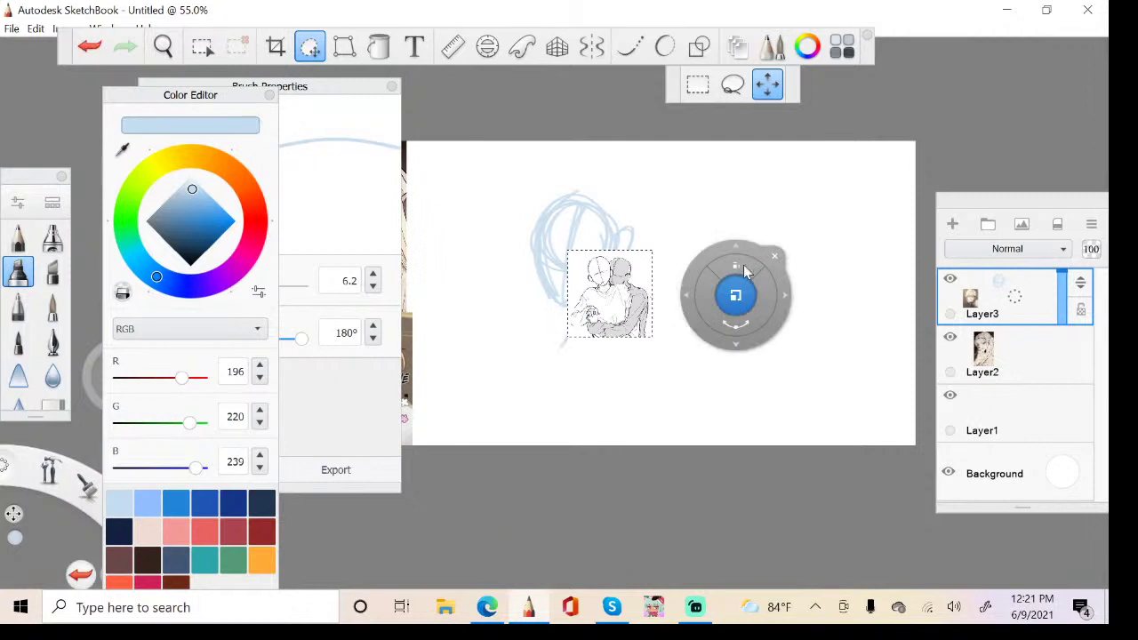
pyautogui.moveTo(743, 245); pyautogui.dragTo(583, 135)
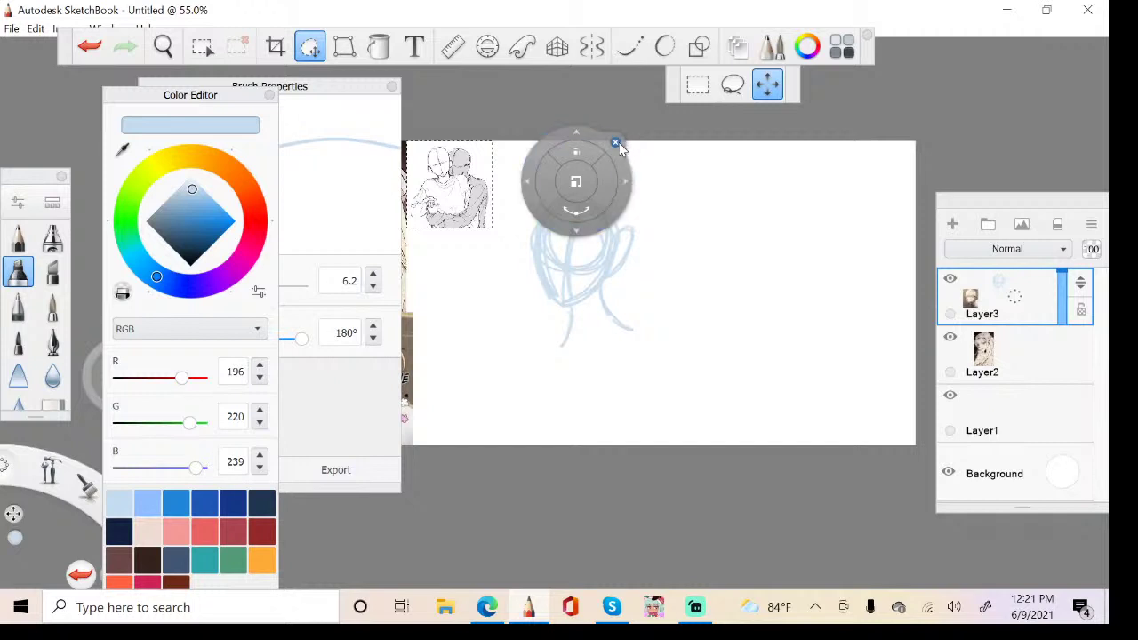
pyautogui.click(616, 145)
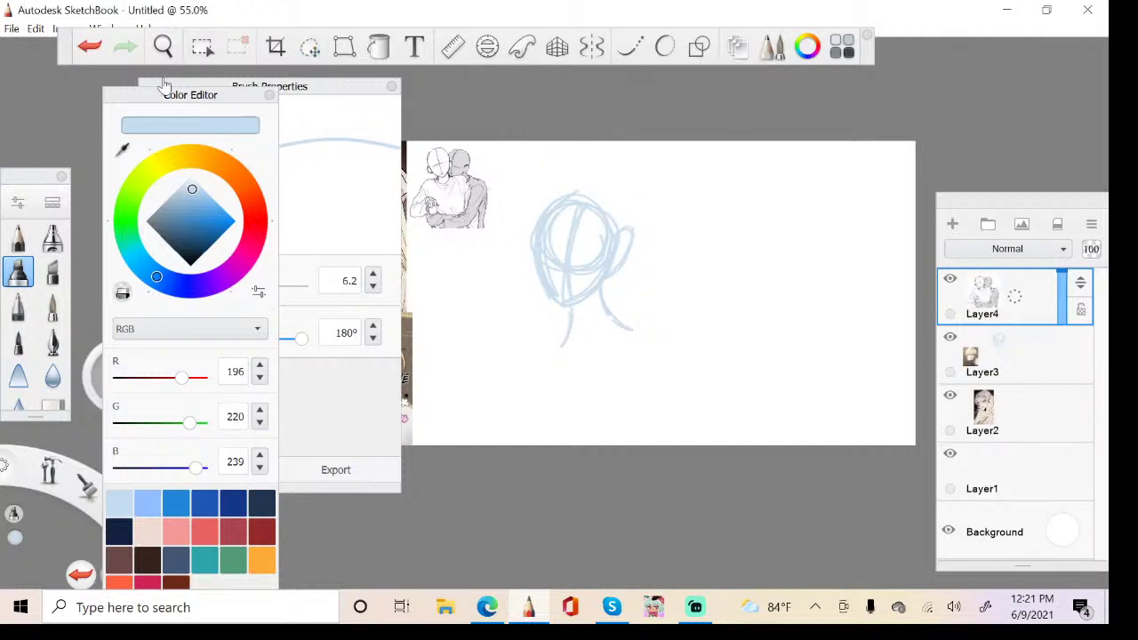
pyautogui.click(90, 47)
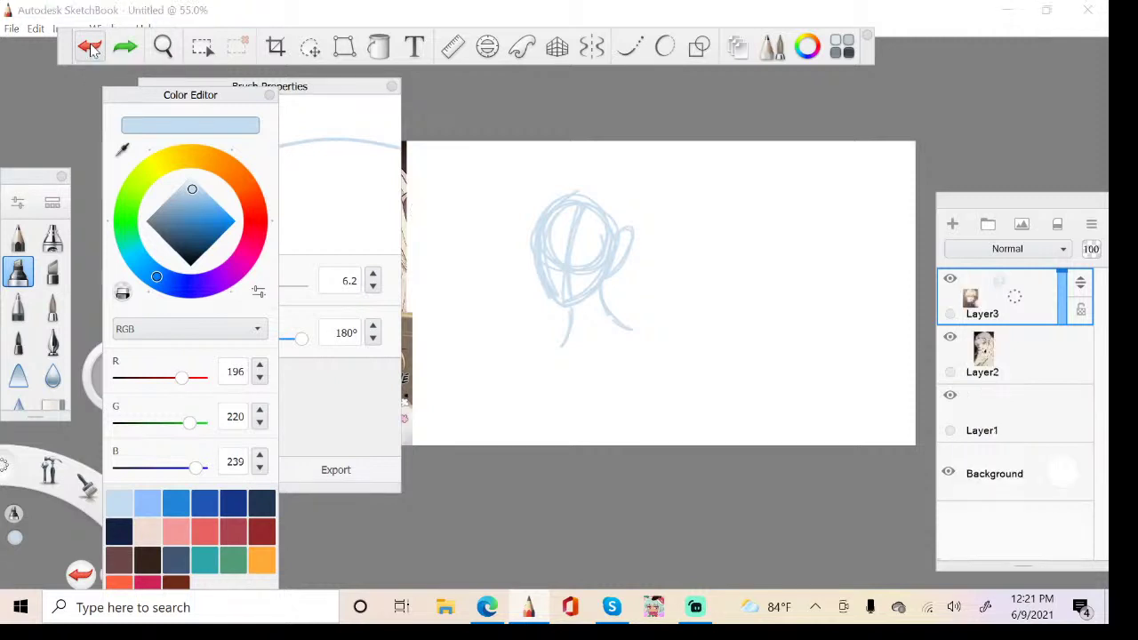
# Restore the pasted two-figure pose image and erase the light blue head sketch on Layer3 with the Hard Eraser at size 317.8
pyautogui.click(125, 47)
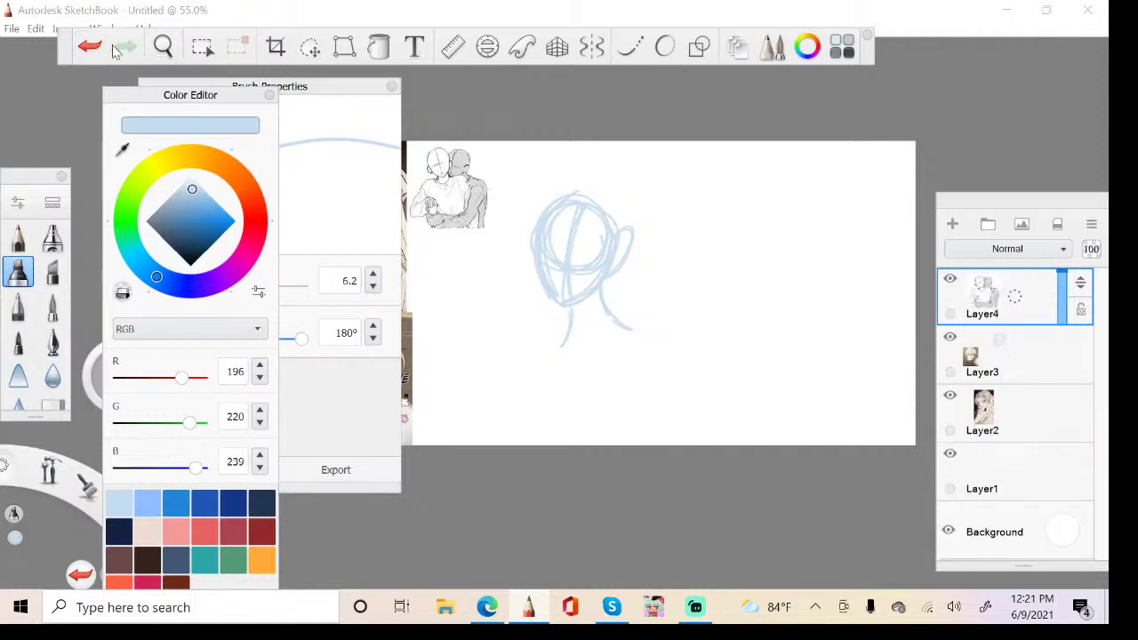
pyautogui.click(314, 198)
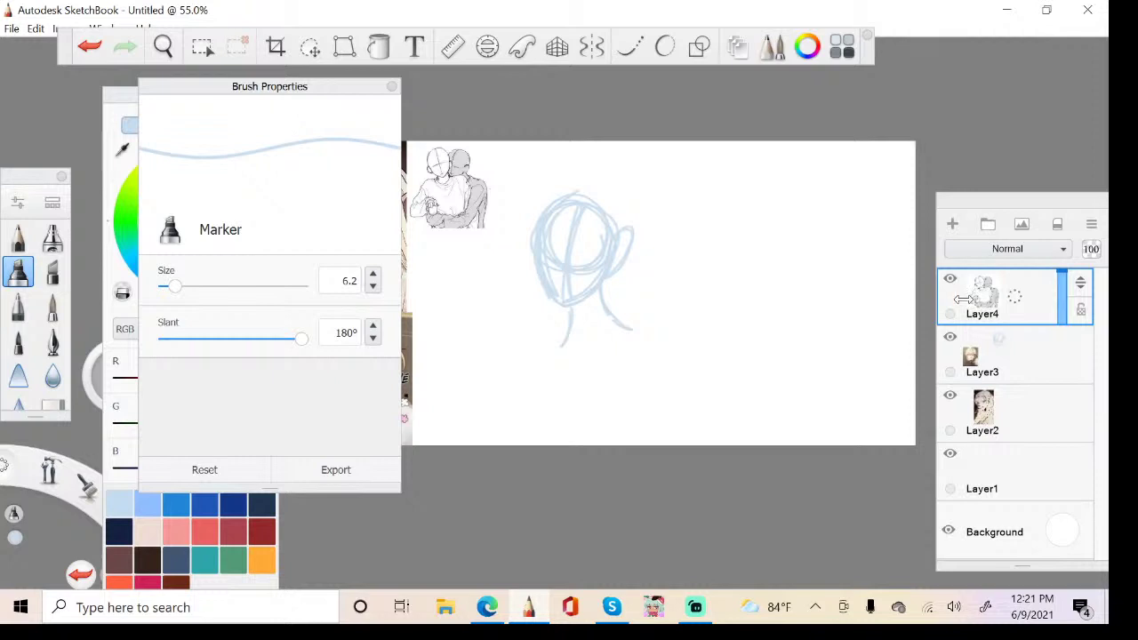
pyautogui.click(1049, 385)
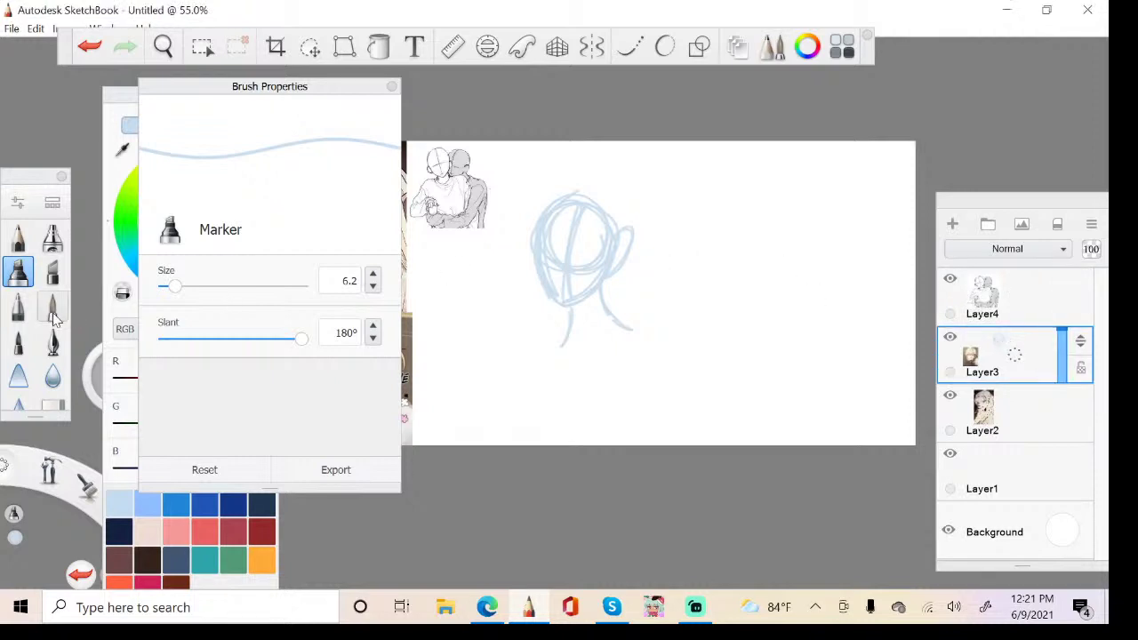
pyautogui.click(52, 405)
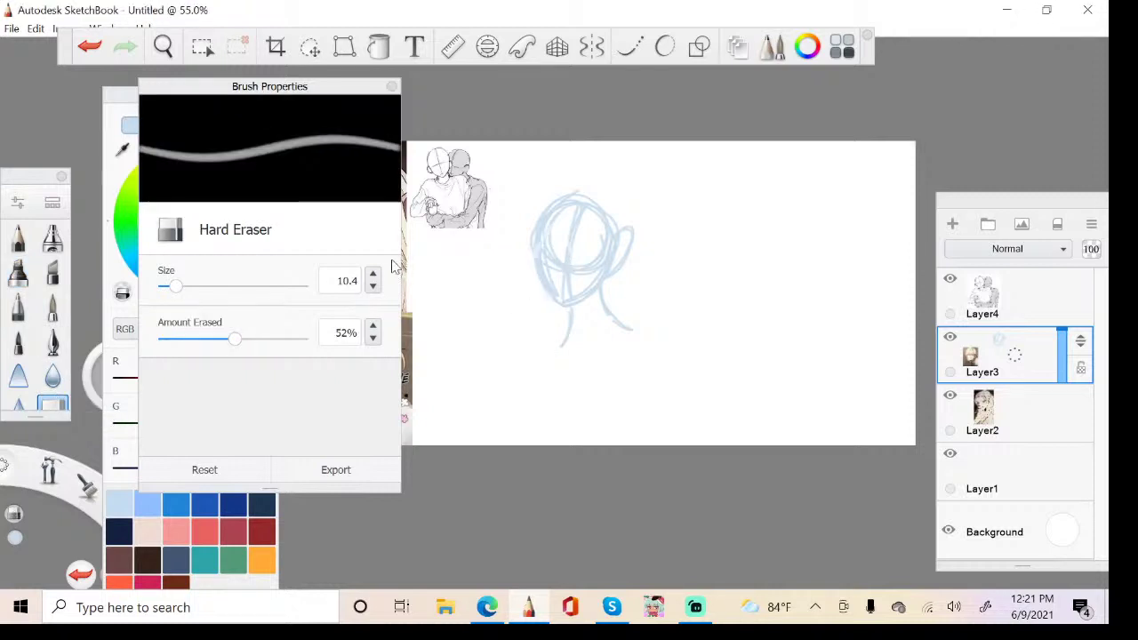
pyautogui.moveTo(221, 286); pyautogui.dragTo(289, 285)
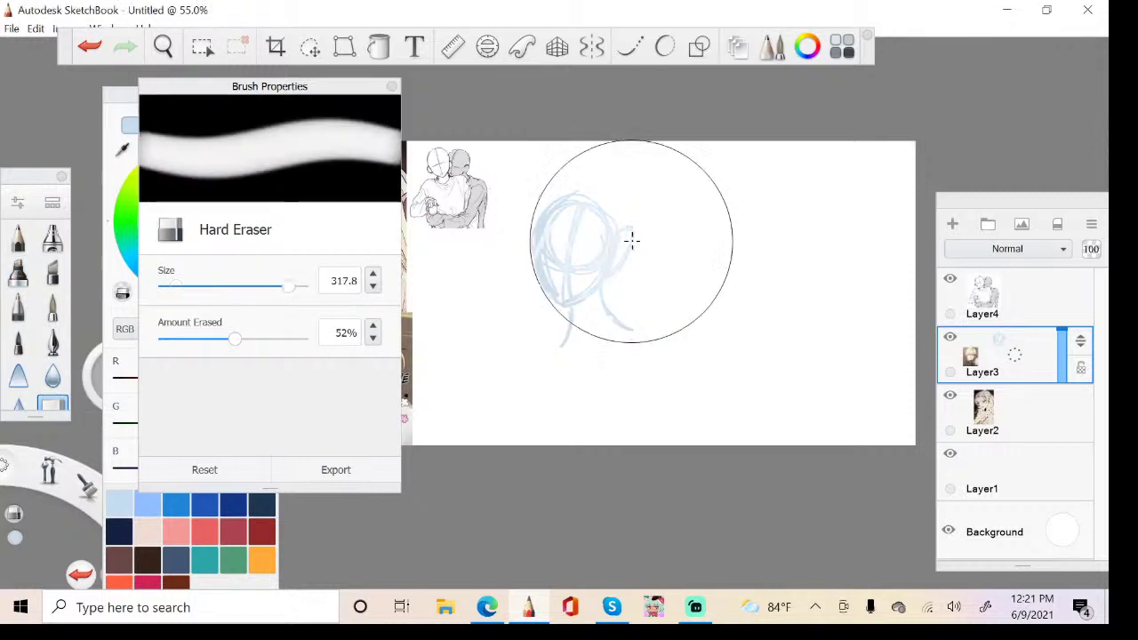
pyautogui.moveTo(631, 236)
pyautogui.mouseDown()
pyautogui.moveTo(609, 354)
pyautogui.moveTo(610, 257)
pyautogui.moveTo(602, 349)
pyautogui.mouseUp()
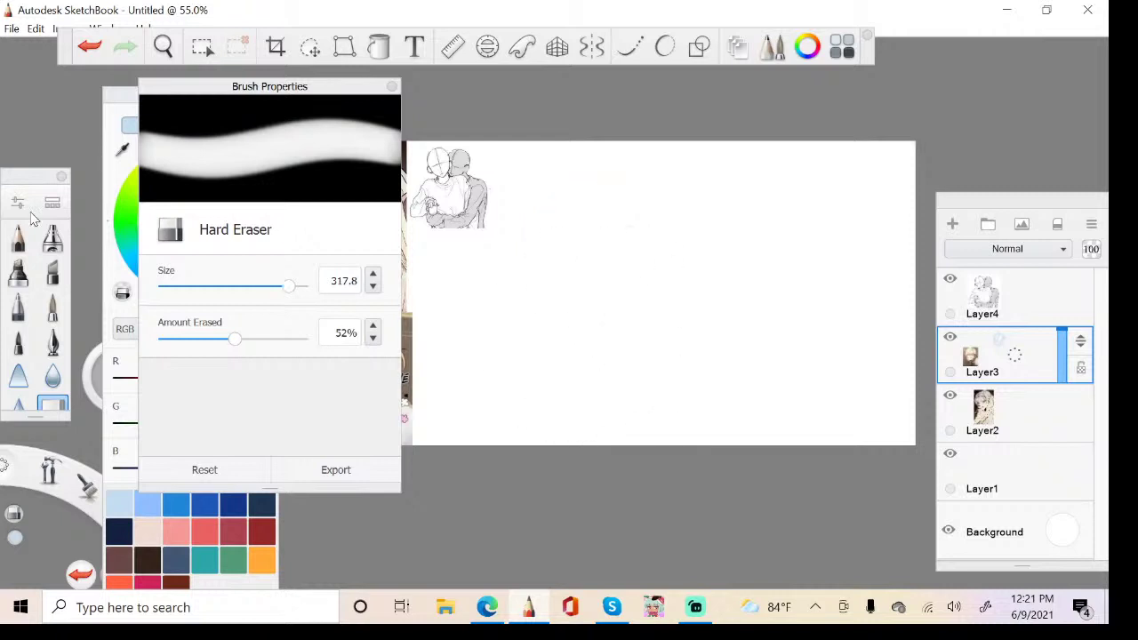
# Set up the Pencil with size 11.8, 95% opacity and a stronger blue of RGB 94, 168, 228, closing the brush properties
pyautogui.click(18, 237)
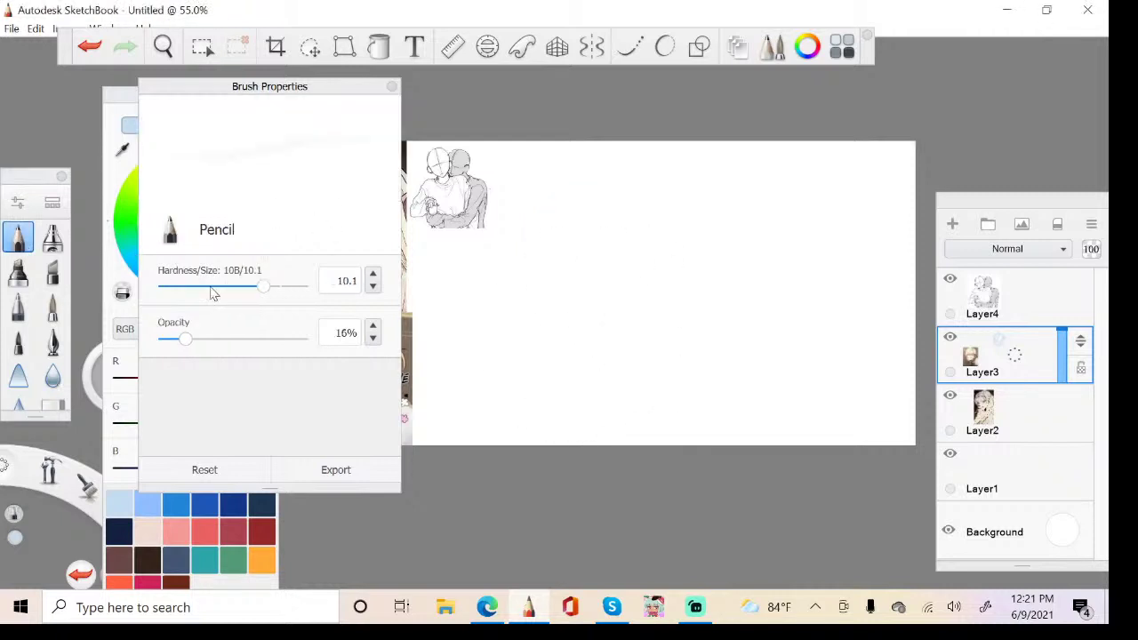
pyautogui.moveTo(271, 293)
pyautogui.mouseDown()
pyautogui.moveTo(310, 297)
pyautogui.moveTo(281, 301)
pyautogui.mouseUp()
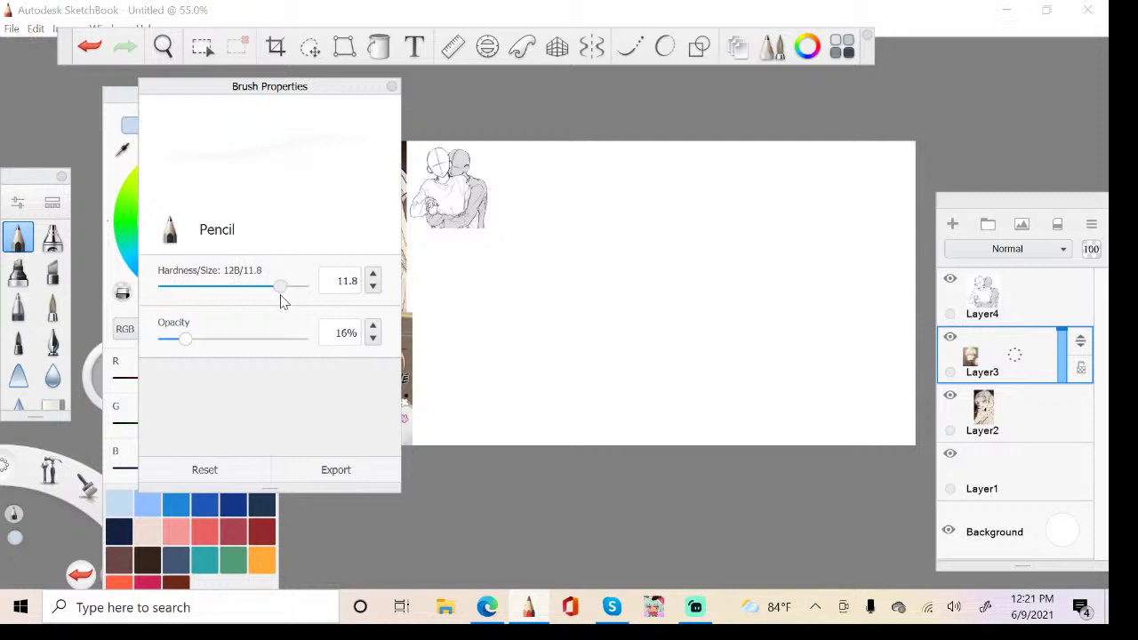
pyautogui.click(121, 496)
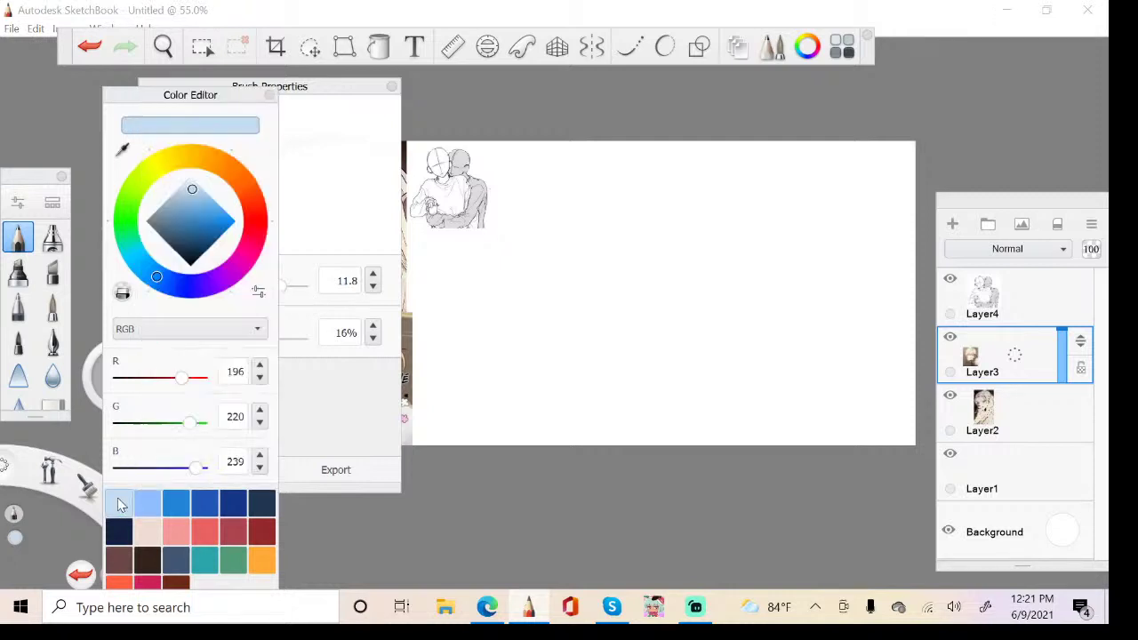
pyautogui.click(204, 208)
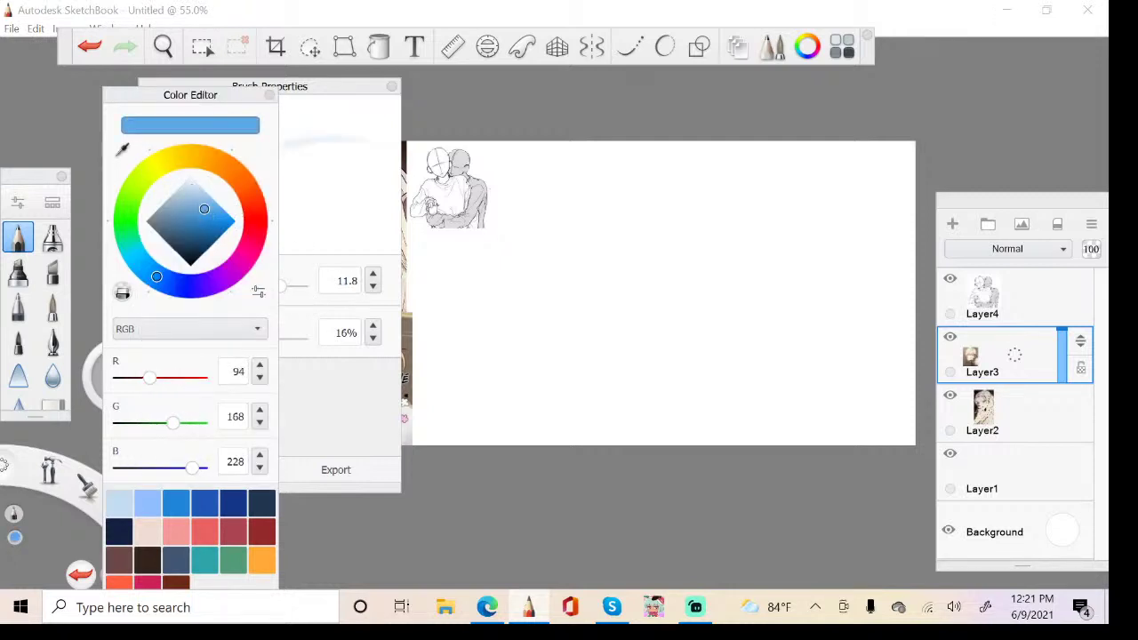
pyautogui.click(302, 272)
pyautogui.moveTo(182, 336); pyautogui.dragTo(293, 338)
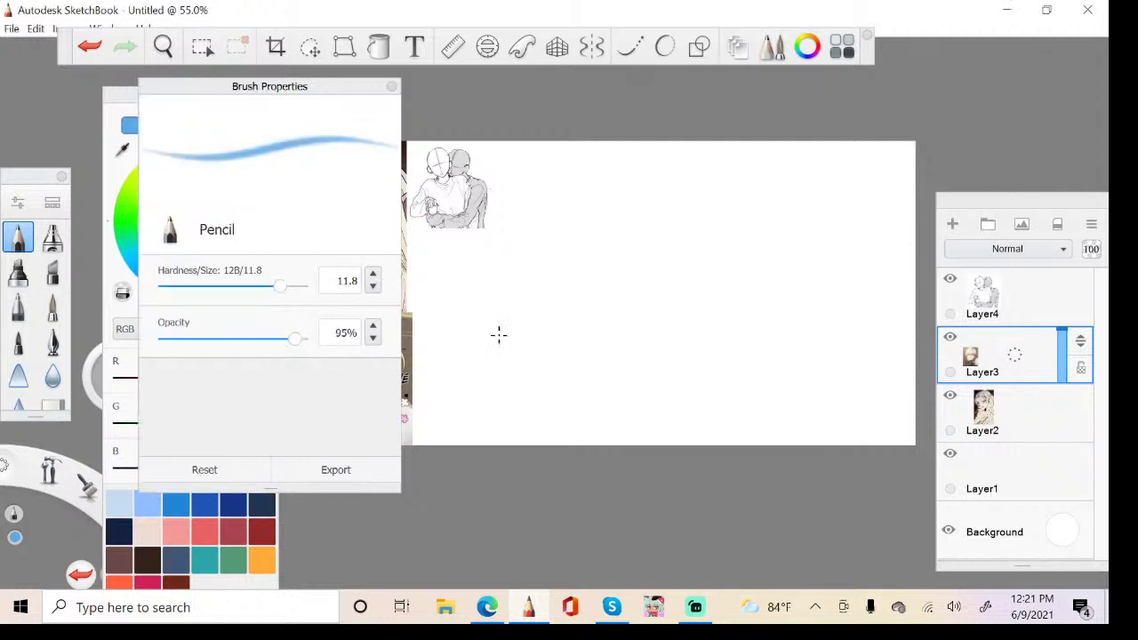
pyautogui.click(391, 86)
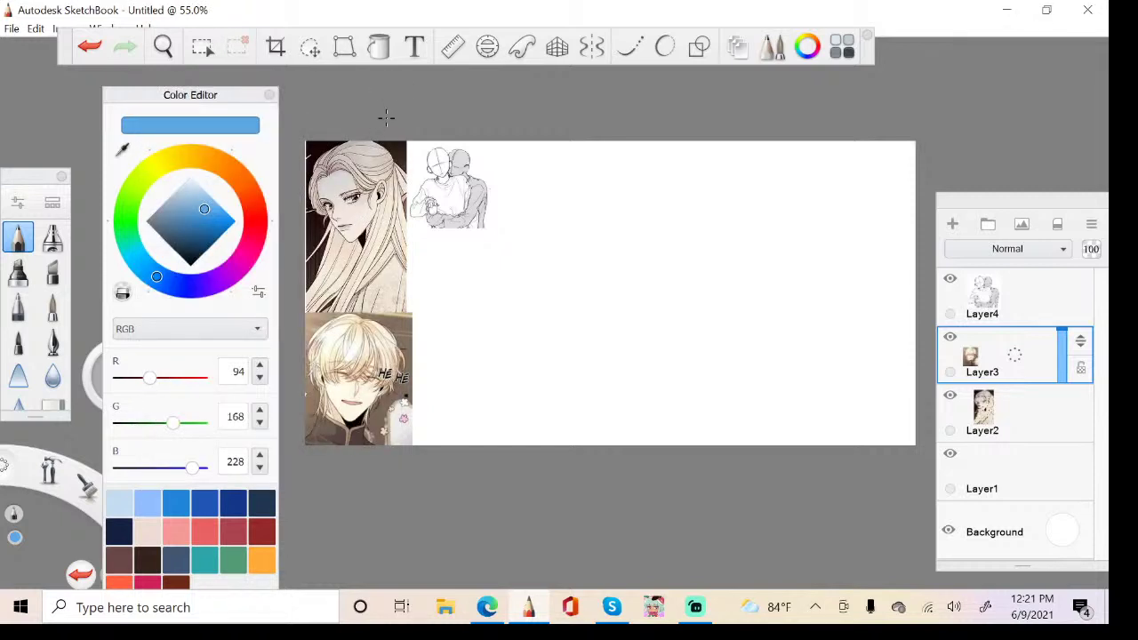
# Try sketching a few overlapping blue pencil circles for the head in the canvas's blank area, and undo them
pyautogui.scroll(3, 386, 119)
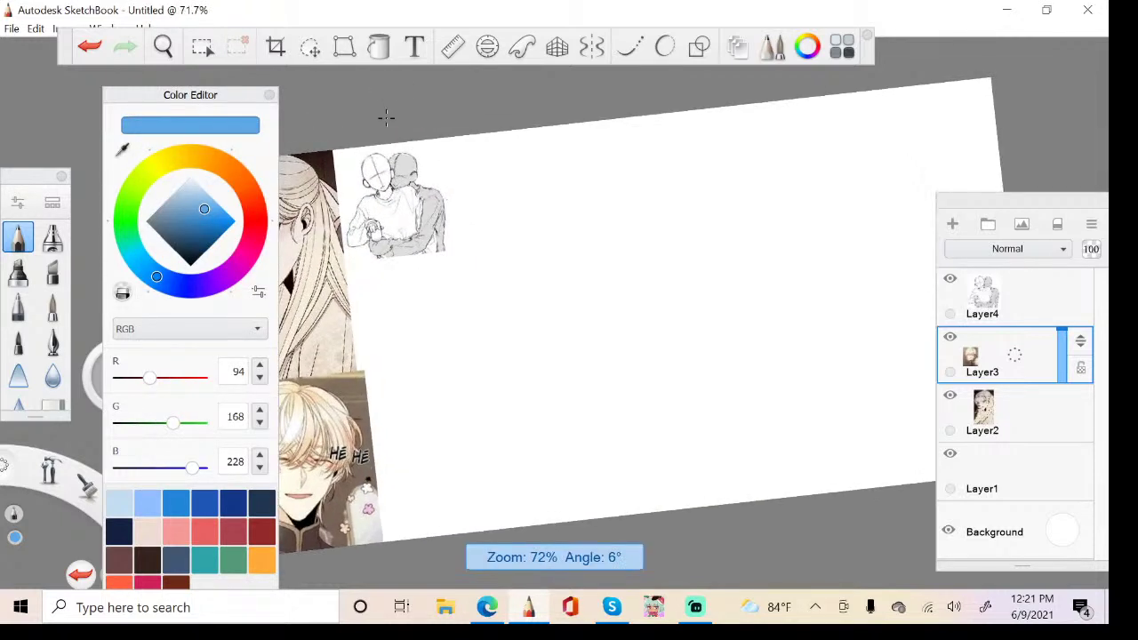
pyautogui.scroll(5, 386, 118)
pyautogui.moveTo(633, 240)
pyautogui.mouseDown()
pyautogui.moveTo(740, 301)
pyautogui.moveTo(766, 232)
pyautogui.moveTo(741, 233)
pyautogui.moveTo(632, 351)
pyautogui.mouseUp()
pyautogui.scroll(-5, 386, 118)
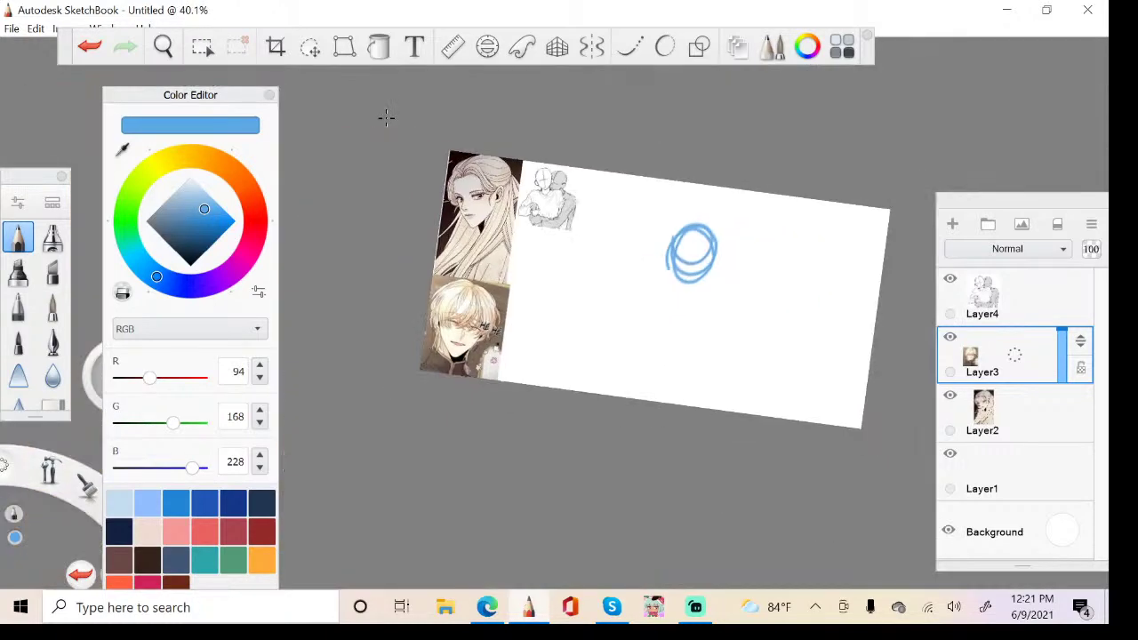
pyautogui.scroll(5, 386, 118)
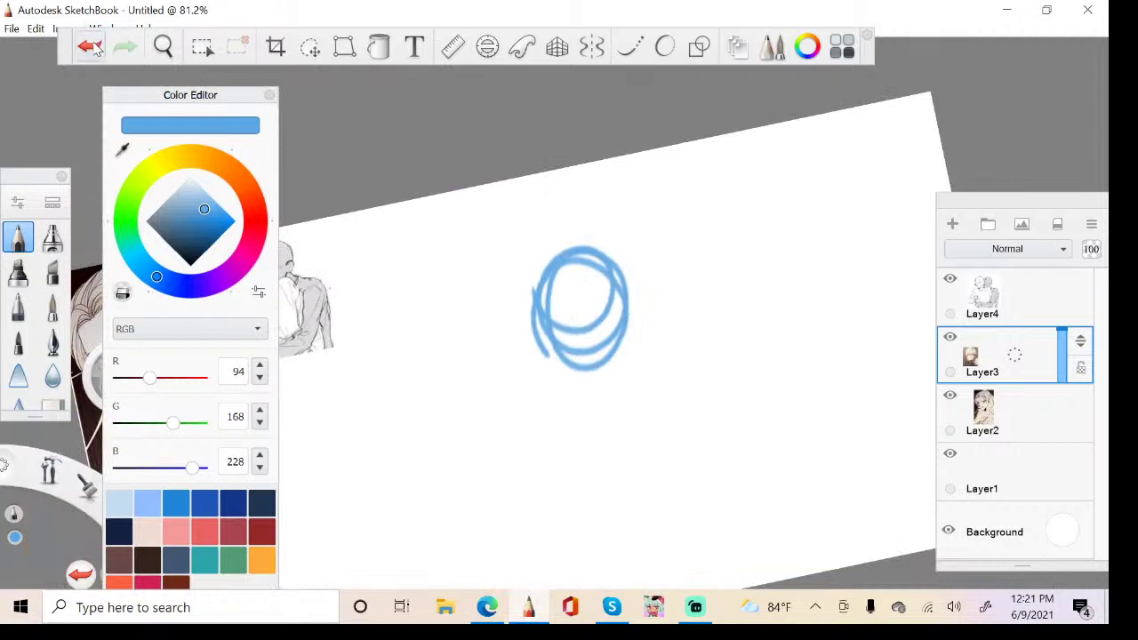
pyautogui.click(89, 46)
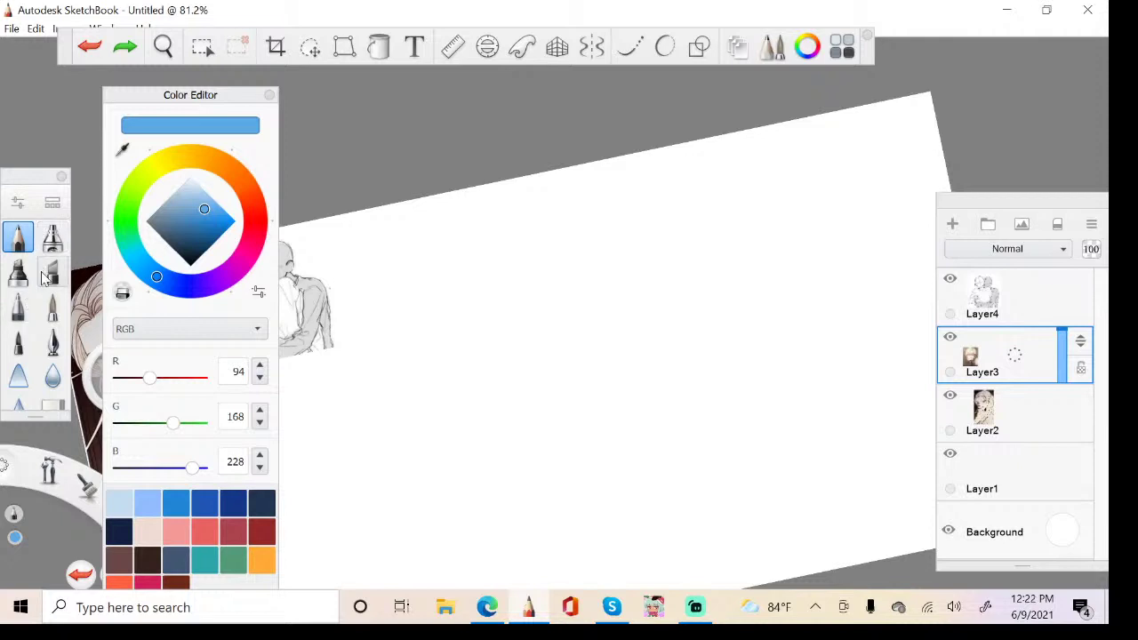
# Try sketching the head with overlapping pencil circles, a tapered jaw and a vertical face guideline
pyautogui.scroll(3, 604, 355)
pyautogui.moveTo(462, 315)
pyautogui.mouseDown()
pyautogui.moveTo(569, 327)
pyautogui.moveTo(511, 428)
pyautogui.mouseUp()
pyautogui.moveTo(500, 279)
pyautogui.mouseDown()
pyautogui.moveTo(617, 406)
pyautogui.moveTo(608, 427)
pyautogui.moveTo(474, 372)
pyautogui.mouseUp()
pyautogui.scroll(-4, 569, 320)
pyautogui.scroll(4, 573, 329)
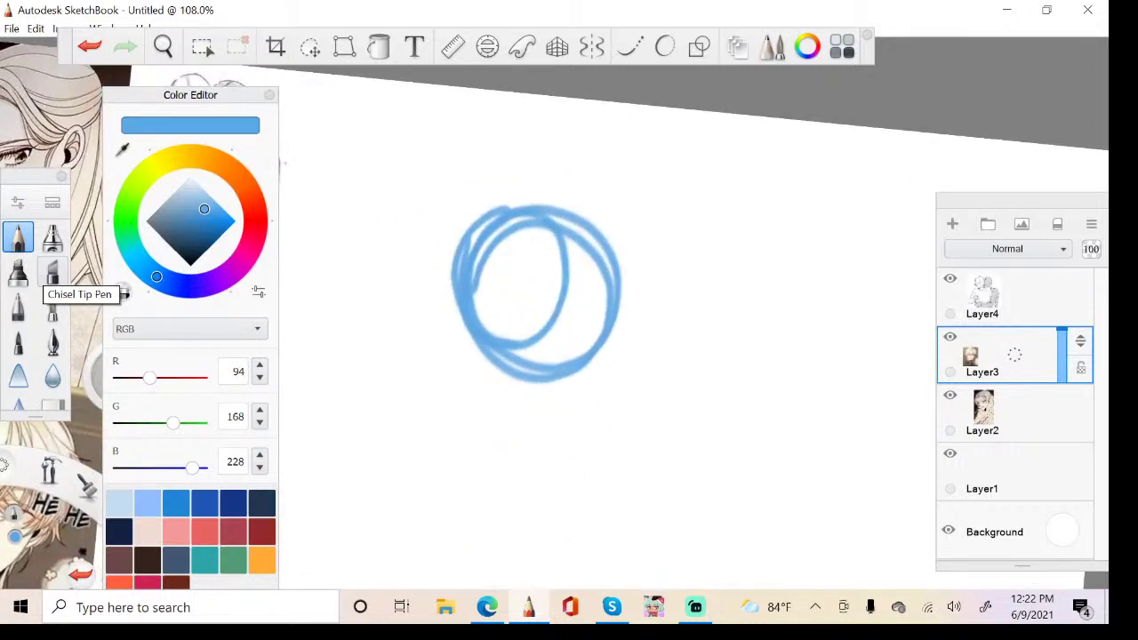
pyautogui.moveTo(476, 289)
pyautogui.mouseDown()
pyautogui.moveTo(542, 444)
pyautogui.moveTo(623, 324)
pyautogui.moveTo(528, 458)
pyautogui.moveTo(618, 355)
pyautogui.mouseUp()
pyautogui.moveTo(564, 231)
pyautogui.mouseDown()
pyautogui.moveTo(613, 302)
pyautogui.moveTo(500, 241)
pyautogui.mouseUp()
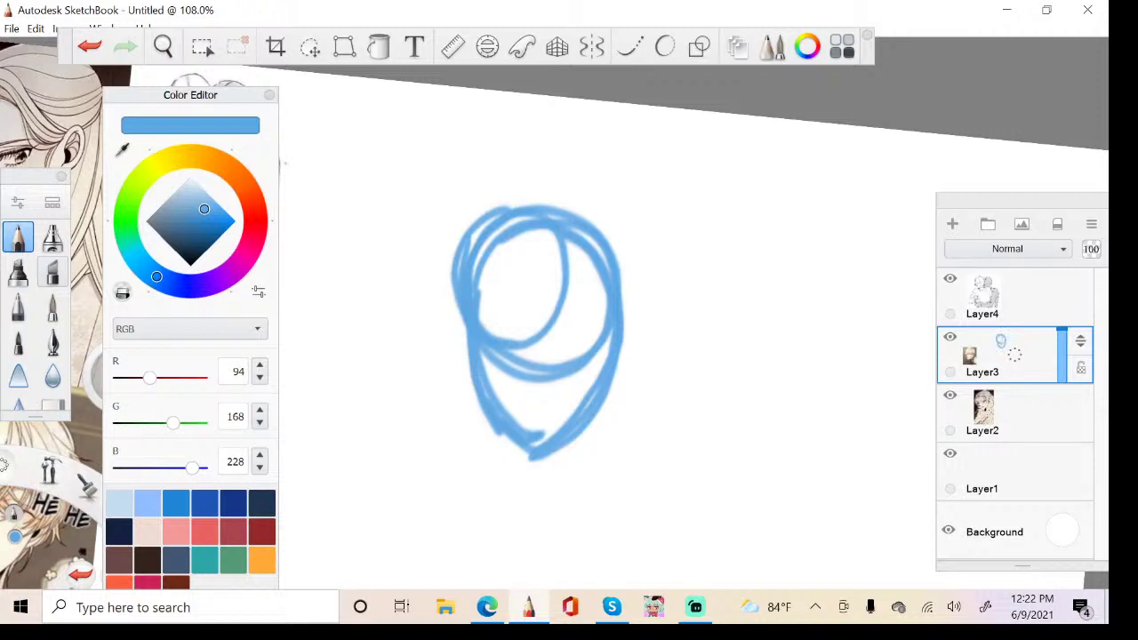
pyautogui.moveTo(558, 229); pyautogui.dragTo(539, 430)
pyautogui.scroll(-5, 551, 325)
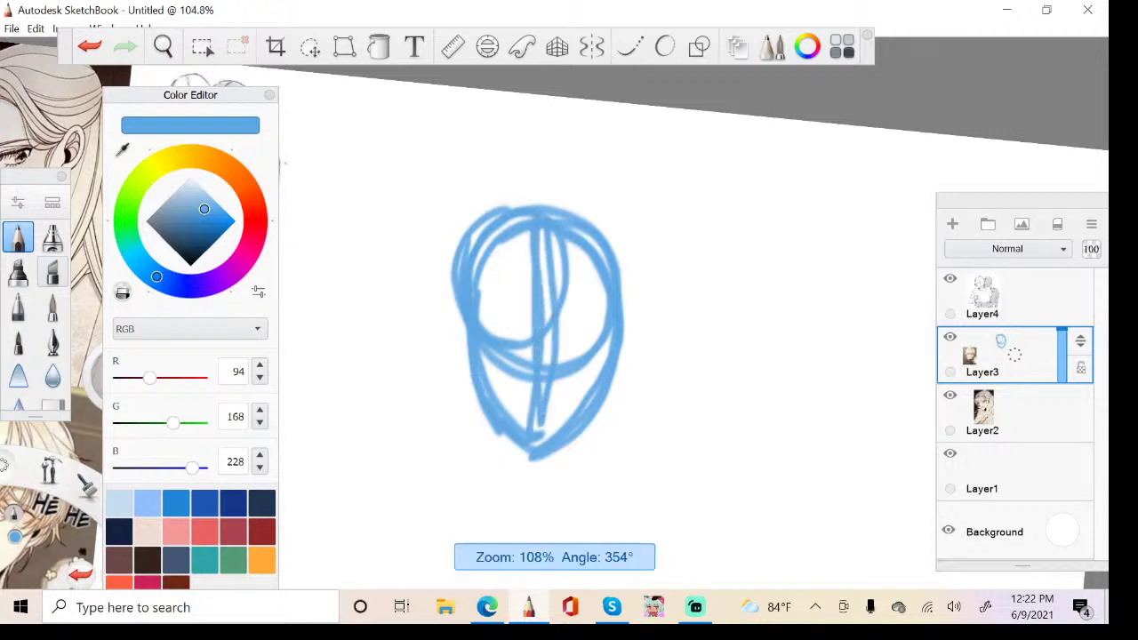
pyautogui.scroll(4, 569, 329)
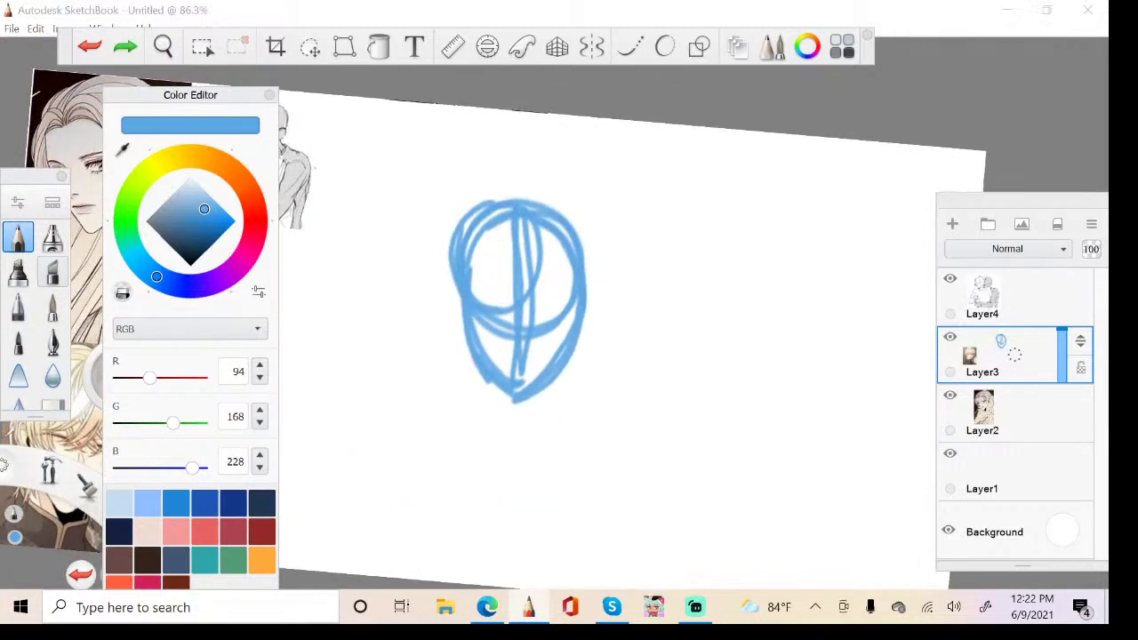
# Undo all the strokes of the pencil head sketch
pyautogui.hotkey('ctrl', 'z')
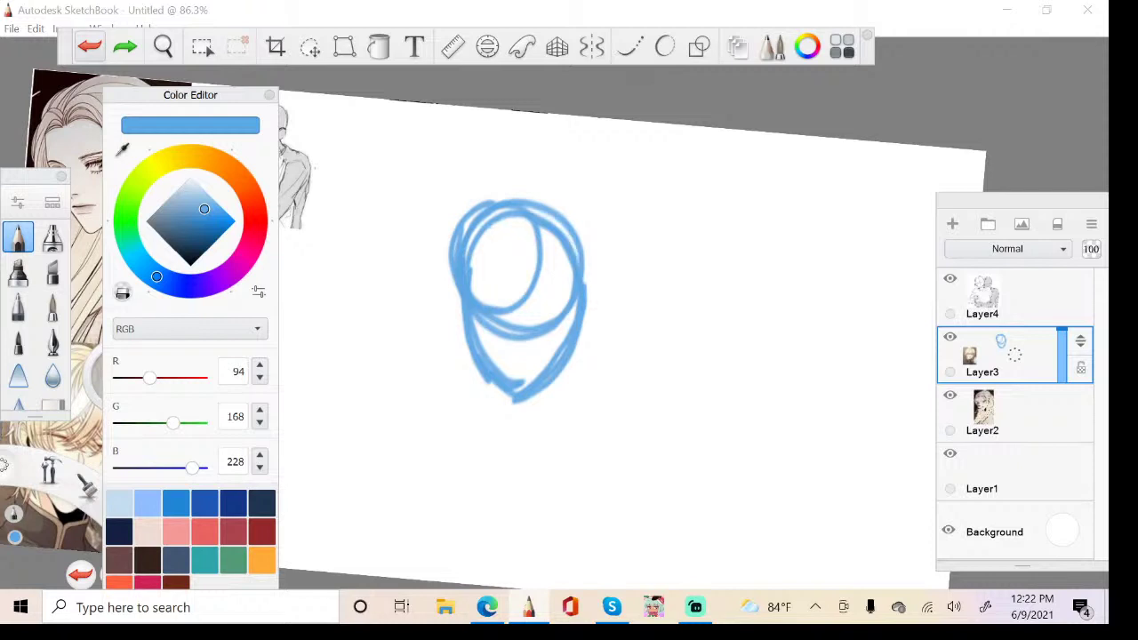
pyautogui.hotkey('ctrl', 'z')
pyautogui.hotkey('ctrl', 'z')
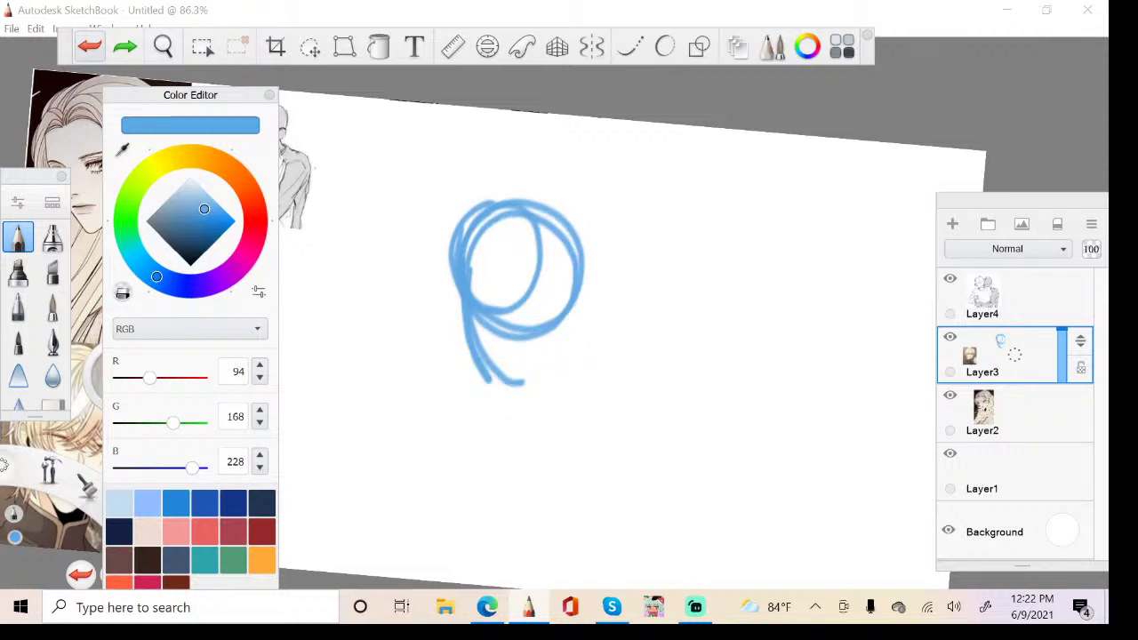
pyautogui.hotkey('ctrl', 'z')
pyautogui.hotkey('ctrl', 'z')
pyautogui.hotkey('ctrl', 'z')
pyautogui.hotkey('ctrl', 'z')
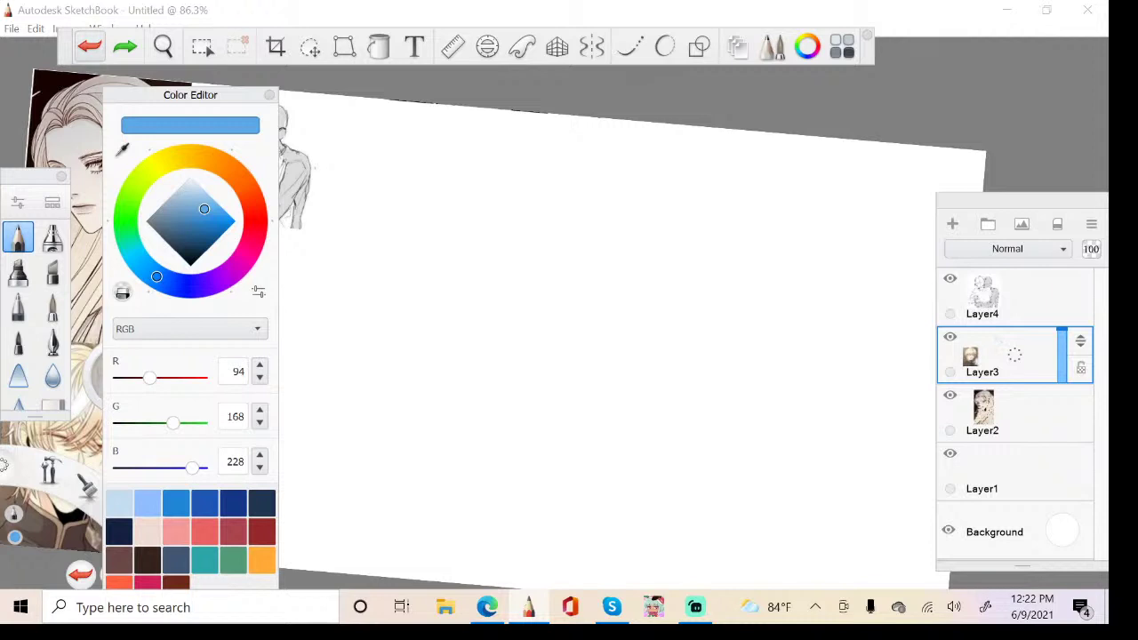
# Sketch a loose double circle for the top of the head in blue on Layer3 with a finer brush
pyautogui.click(18, 306)
pyautogui.moveTo(530, 192)
pyautogui.mouseDown()
pyautogui.moveTo(499, 252)
pyautogui.moveTo(560, 258)
pyautogui.moveTo(566, 209)
pyautogui.mouseUp()
pyautogui.scroll(-1, 569, 222)
pyautogui.scroll(6, 569, 223)
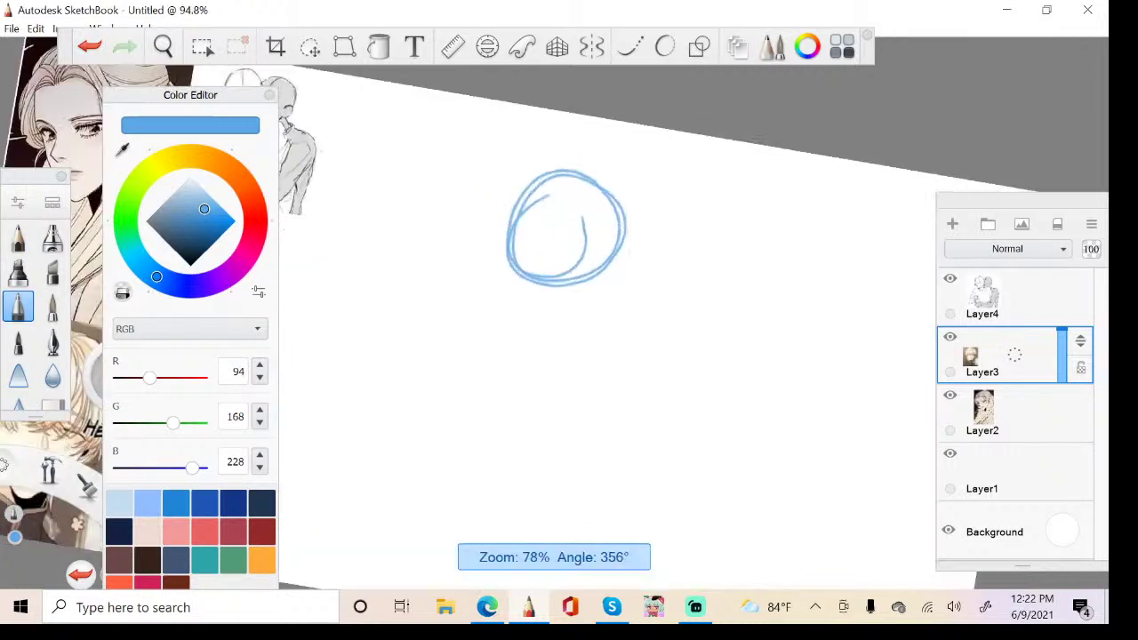
# Add the tapered jaw and chin below the head circle, plus a vertical centre line, a slanted eye line and a short nose line
pyautogui.moveTo(368, 283)
pyautogui.mouseDown()
pyautogui.moveTo(405, 437)
pyautogui.moveTo(429, 456)
pyautogui.mouseUp()
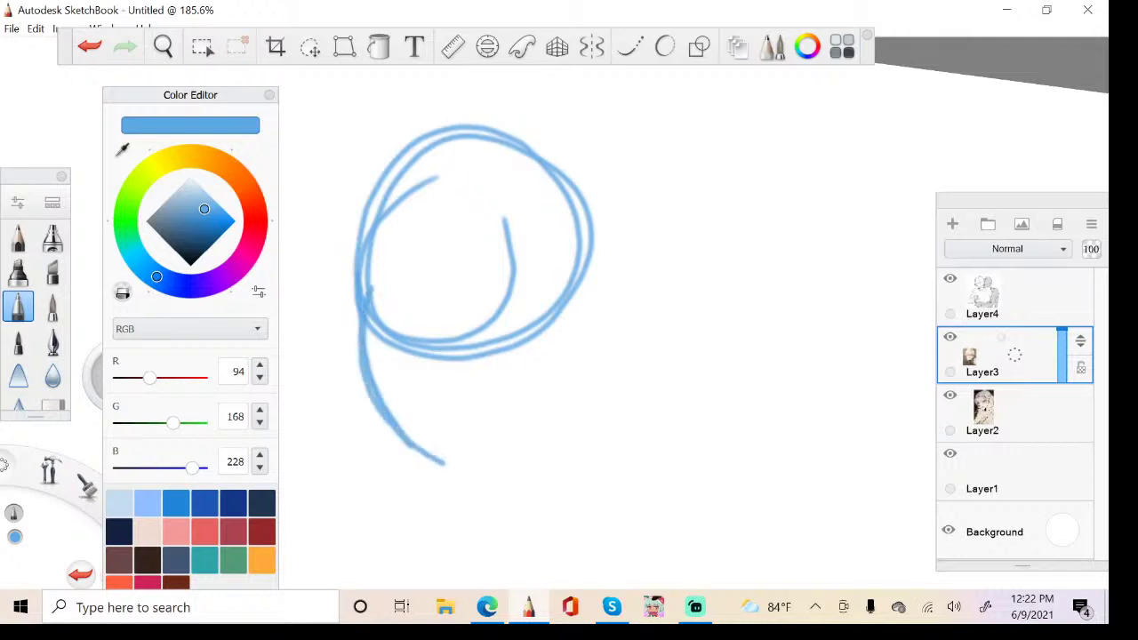
pyautogui.moveTo(578, 236)
pyautogui.mouseDown()
pyautogui.moveTo(525, 398)
pyautogui.moveTo(439, 451)
pyautogui.moveTo(546, 387)
pyautogui.moveTo(587, 244)
pyautogui.moveTo(445, 452)
pyautogui.moveTo(558, 384)
pyautogui.moveTo(538, 165)
pyautogui.moveTo(447, 138)
pyautogui.mouseUp()
pyautogui.moveTo(451, 146)
pyautogui.mouseDown()
pyautogui.moveTo(431, 149)
pyautogui.moveTo(404, 467)
pyautogui.mouseUp()
pyautogui.moveTo(374, 374)
pyautogui.mouseDown()
pyautogui.moveTo(446, 451)
pyautogui.moveTo(373, 276)
pyautogui.moveTo(375, 366)
pyautogui.moveTo(459, 139)
pyautogui.moveTo(453, 443)
pyautogui.moveTo(473, 144)
pyautogui.moveTo(458, 414)
pyautogui.mouseUp()
pyautogui.moveTo(384, 262)
pyautogui.mouseDown()
pyautogui.moveTo(560, 302)
pyautogui.moveTo(548, 297)
pyautogui.mouseUp()
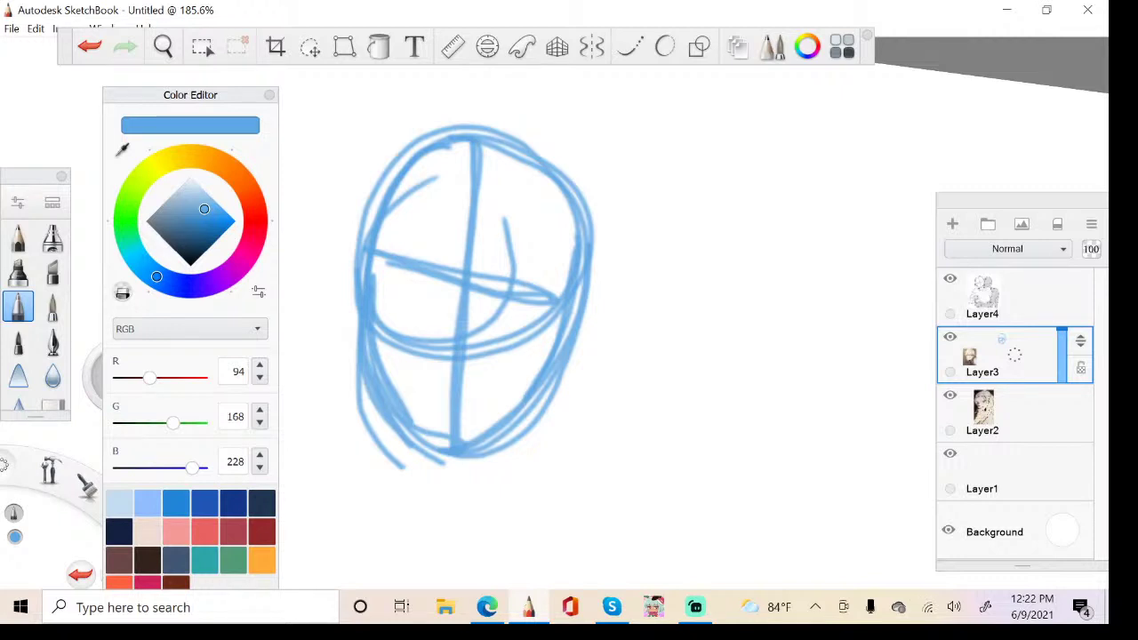
pyautogui.scroll(4, 480, 306)
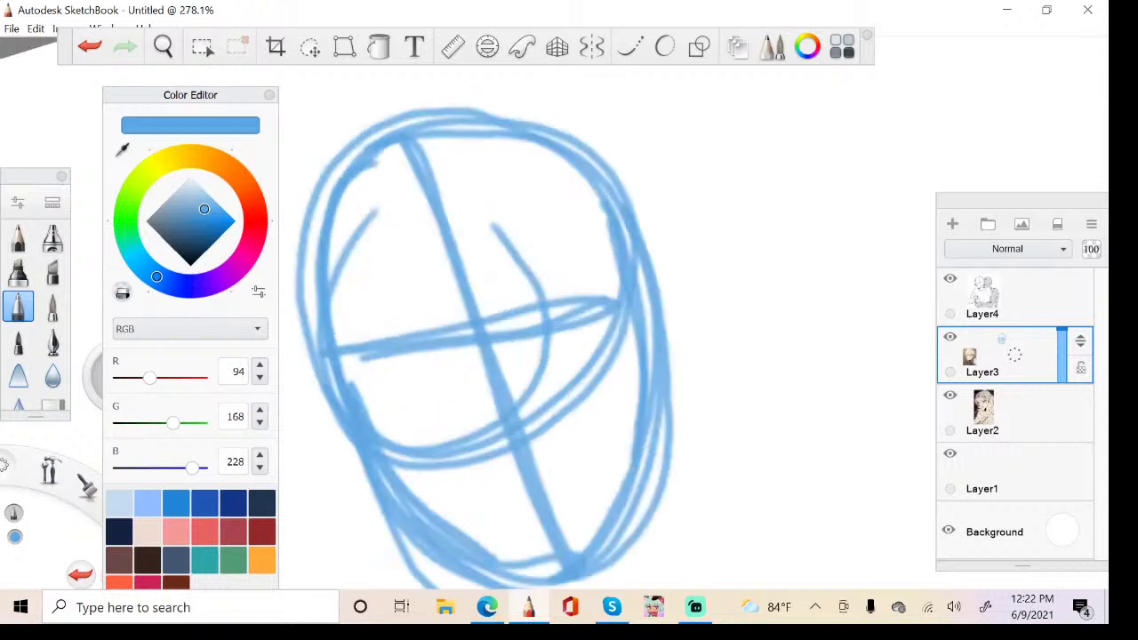
pyautogui.scroll(2, 504, 327)
pyautogui.moveTo(458, 416); pyautogui.dragTo(562, 427)
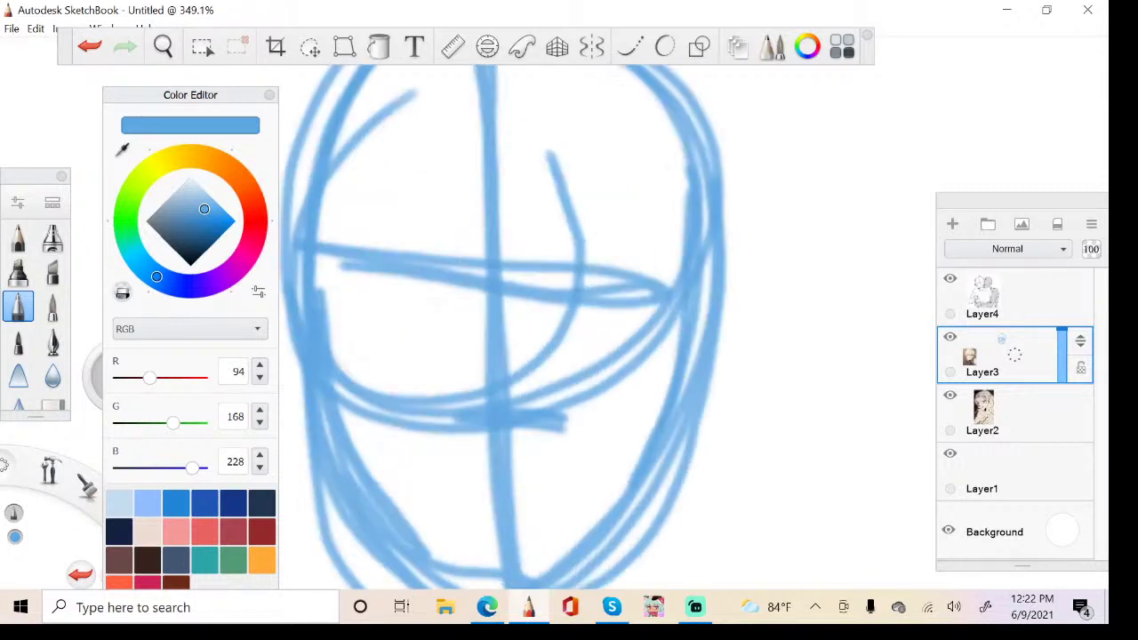
# Draw both sides of the neck below the jaw and undo the stray diagonal stroke beneath it
pyautogui.scroll(-10, 653, 316)
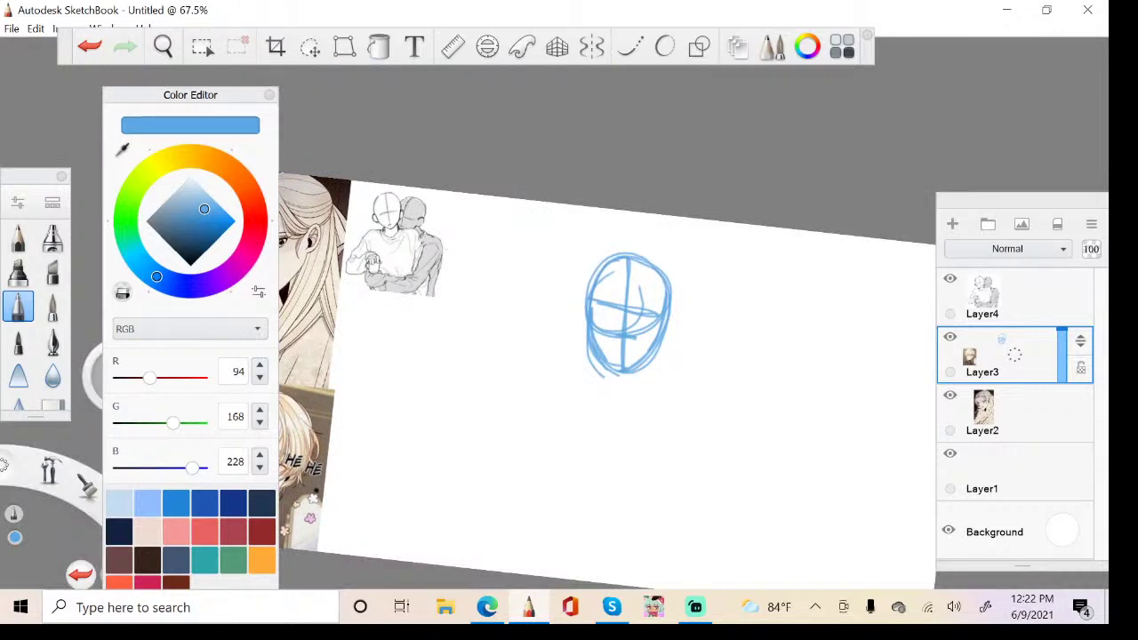
pyautogui.scroll(5, 674, 409)
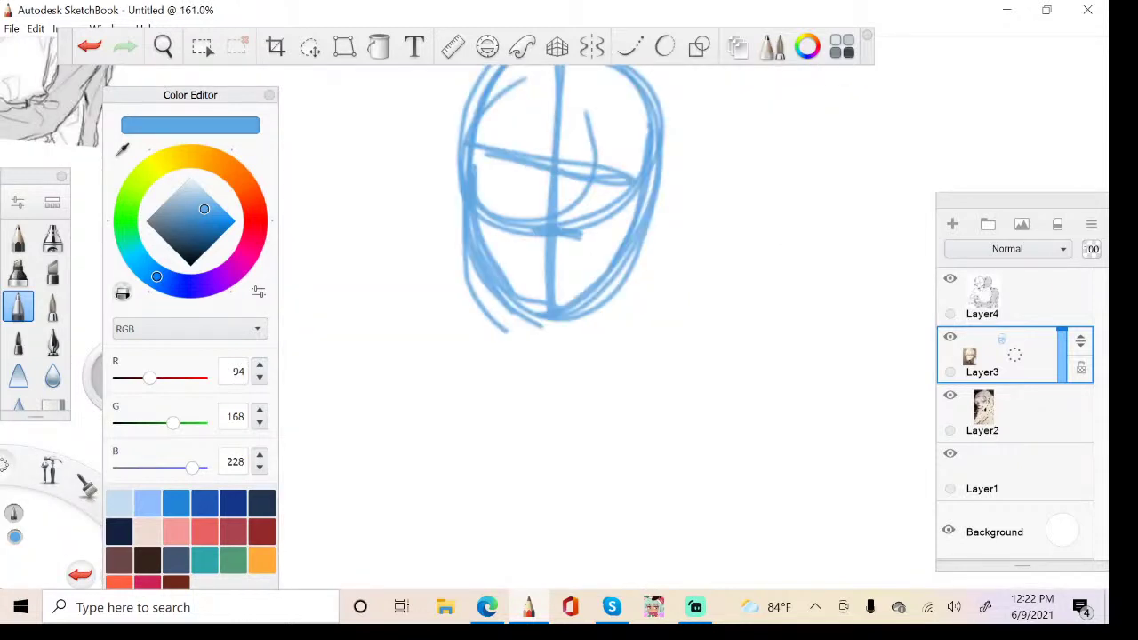
pyautogui.scroll(1, 627, 247)
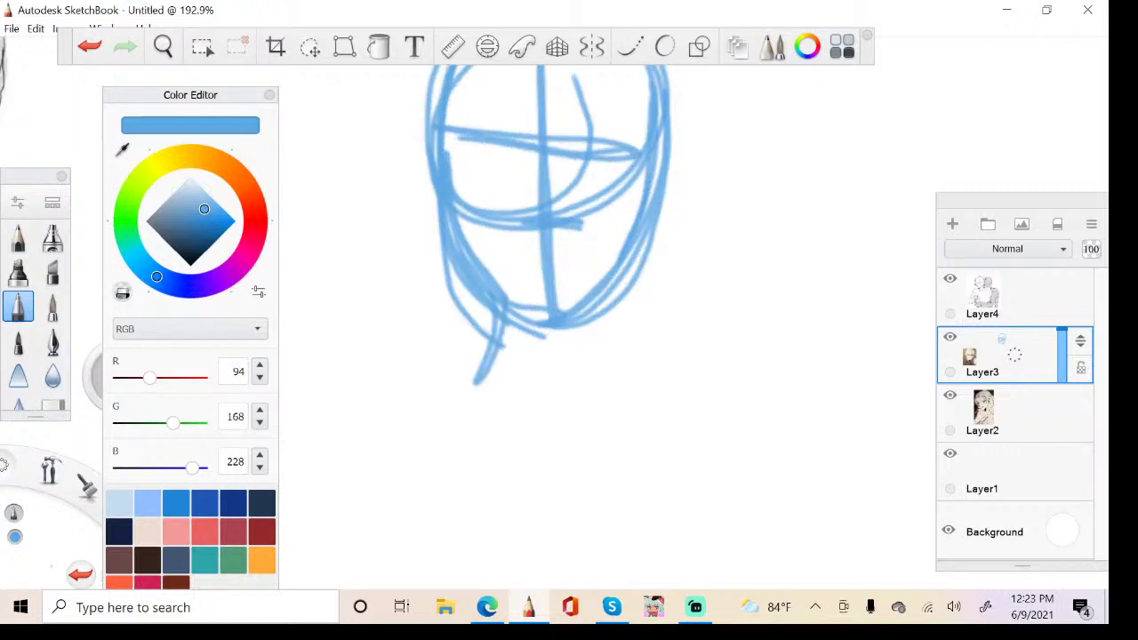
pyautogui.moveTo(610, 304); pyautogui.dragTo(551, 461)
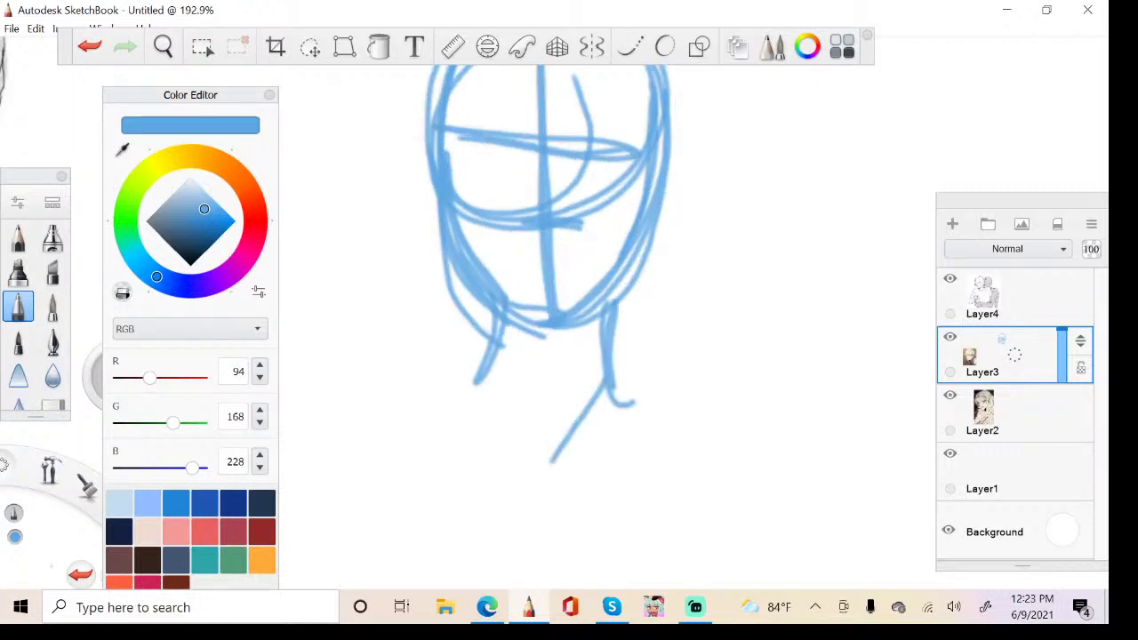
pyautogui.hotkey('ctrl', 'z')
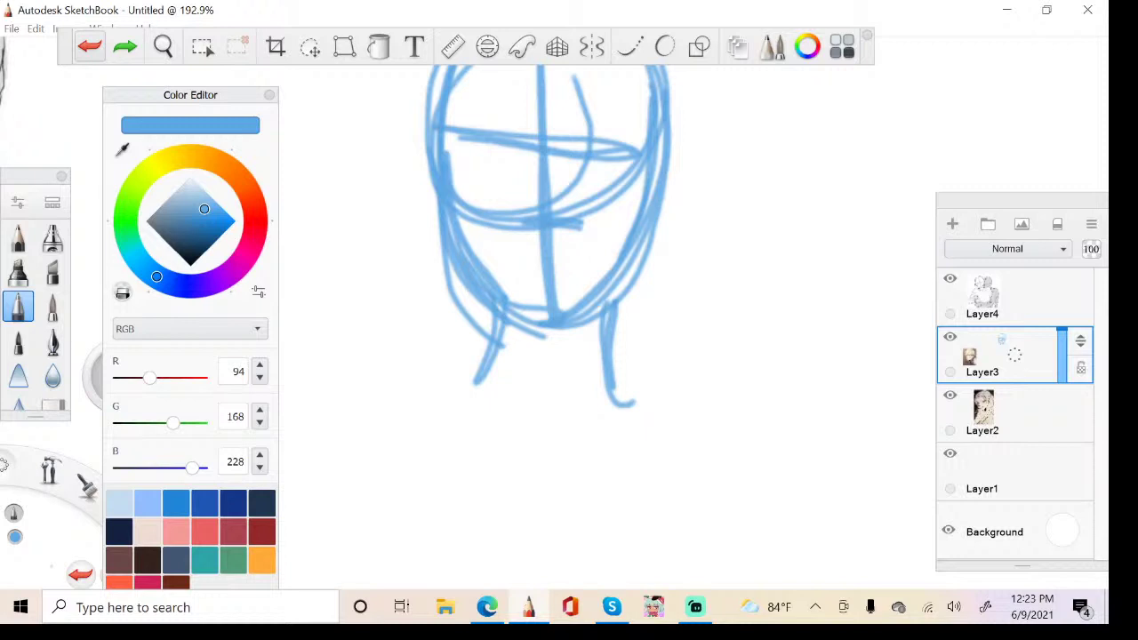
# Extend both neck lines outward into sloping shoulder curves
pyautogui.moveTo(505, 323); pyautogui.dragTo(349, 422)
pyautogui.moveTo(609, 313); pyautogui.dragTo(727, 468)
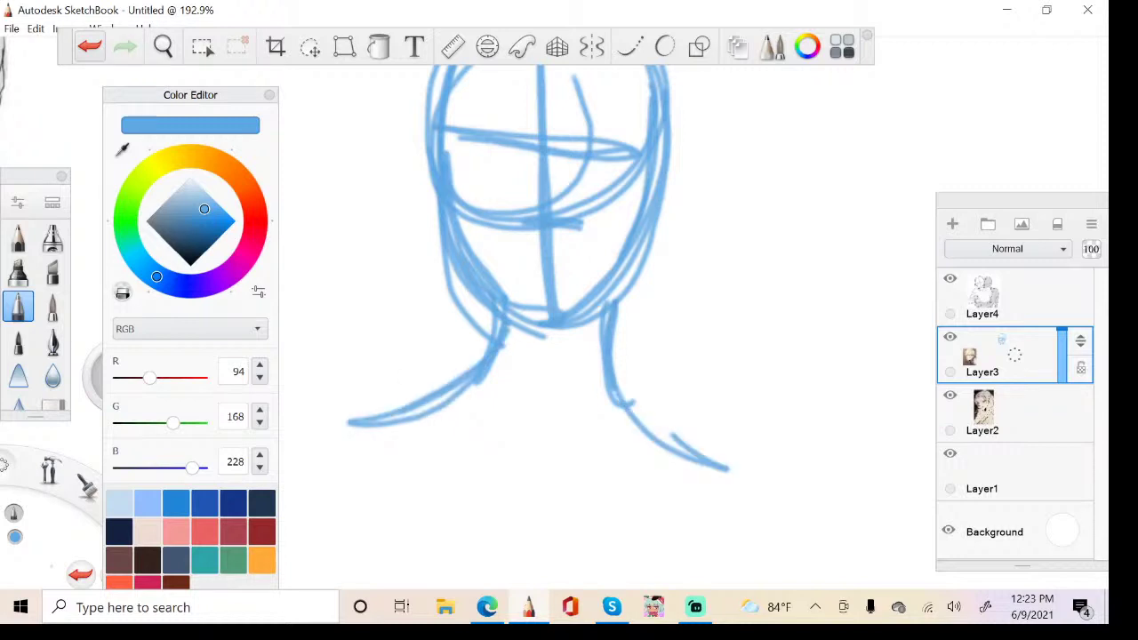
pyautogui.moveTo(673, 436); pyautogui.dragTo(617, 337)
pyautogui.scroll(-3, 569, 329)
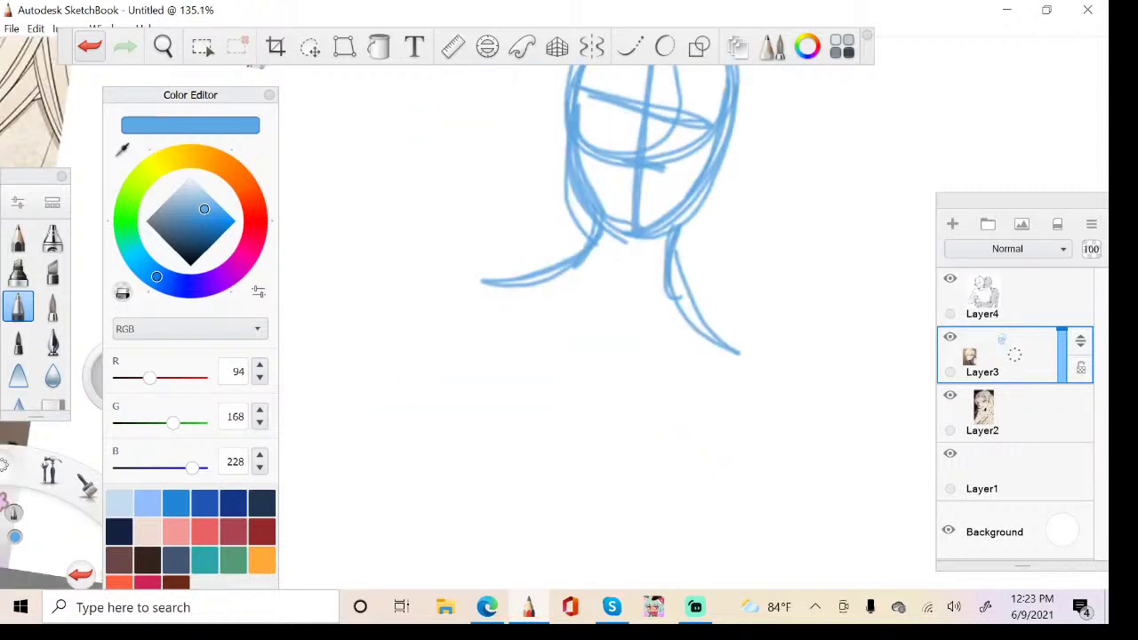
# Draw two slanted lines from the shoulder ends down to a single point, closing the upper torso as a V
pyautogui.moveTo(484, 284); pyautogui.dragTo(605, 453)
pyautogui.moveTo(606, 451); pyautogui.dragTo(736, 356)
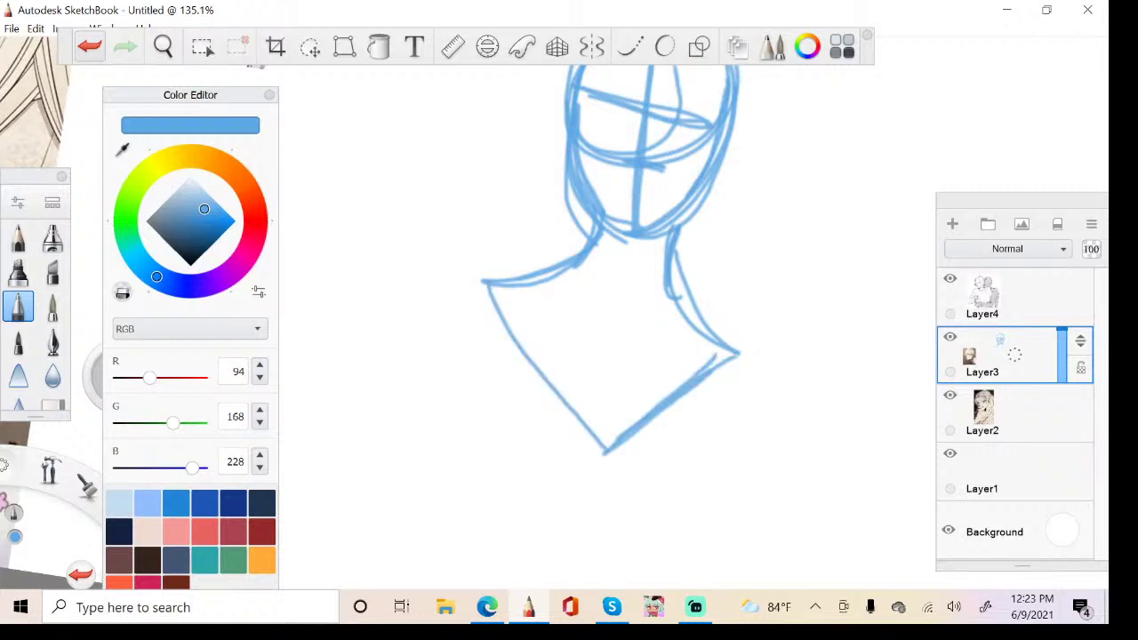
pyautogui.scroll(-8, 608, 320)
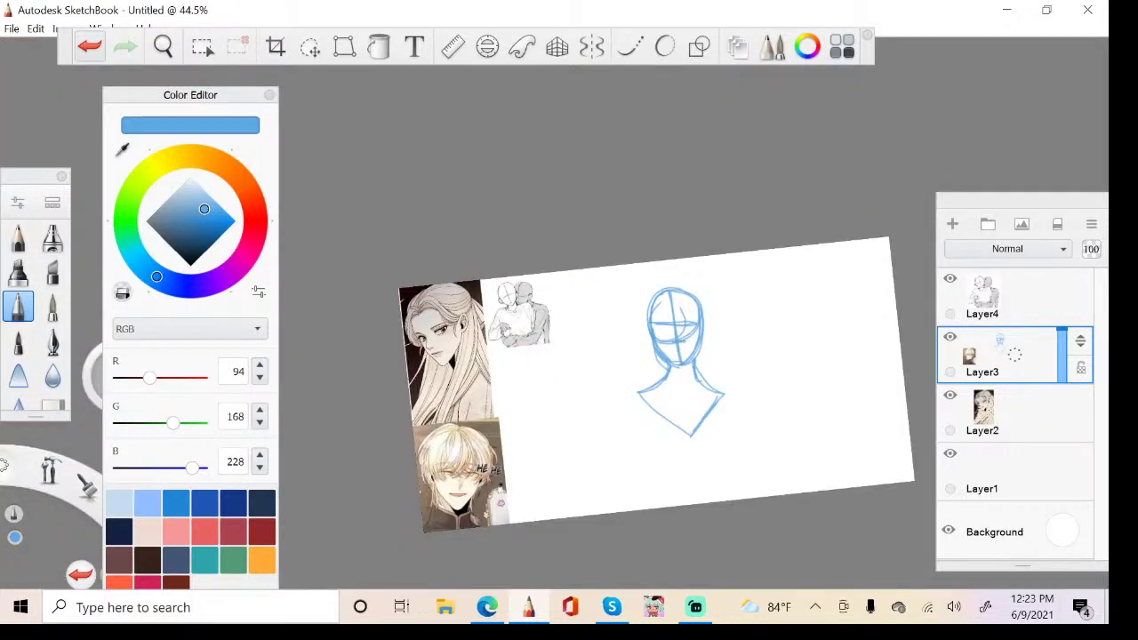
# Reinforce the face's vertical centre line and the right-hand contour of the head down to the jaw
pyautogui.scroll(8, 678, 327)
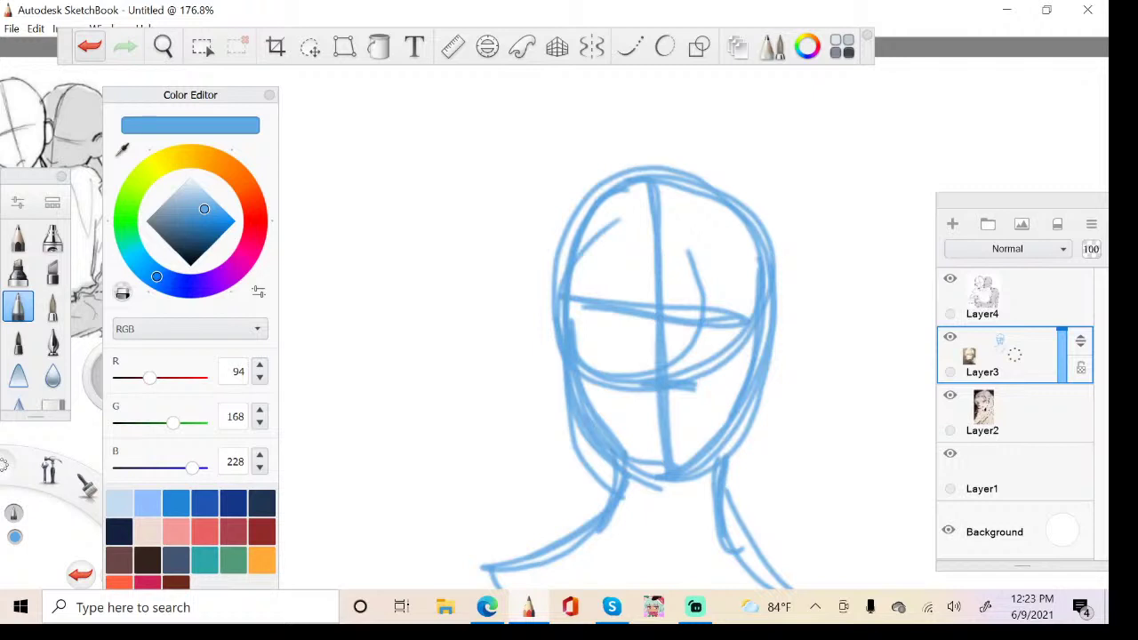
pyautogui.moveTo(668, 182); pyautogui.dragTo(666, 476)
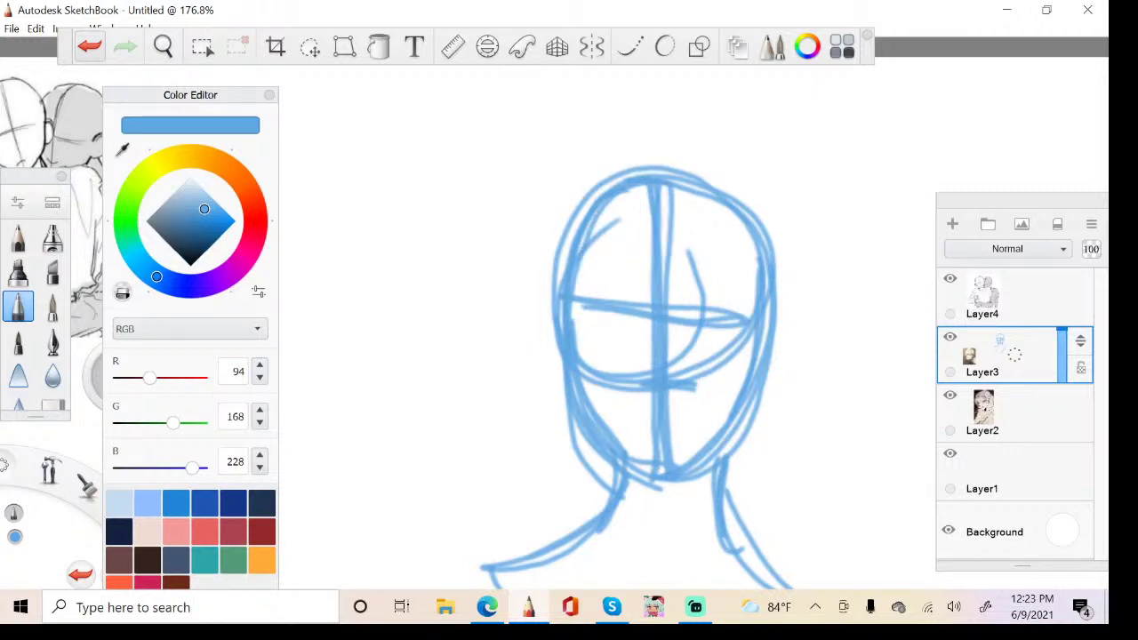
pyautogui.moveTo(680, 184); pyautogui.dragTo(684, 476)
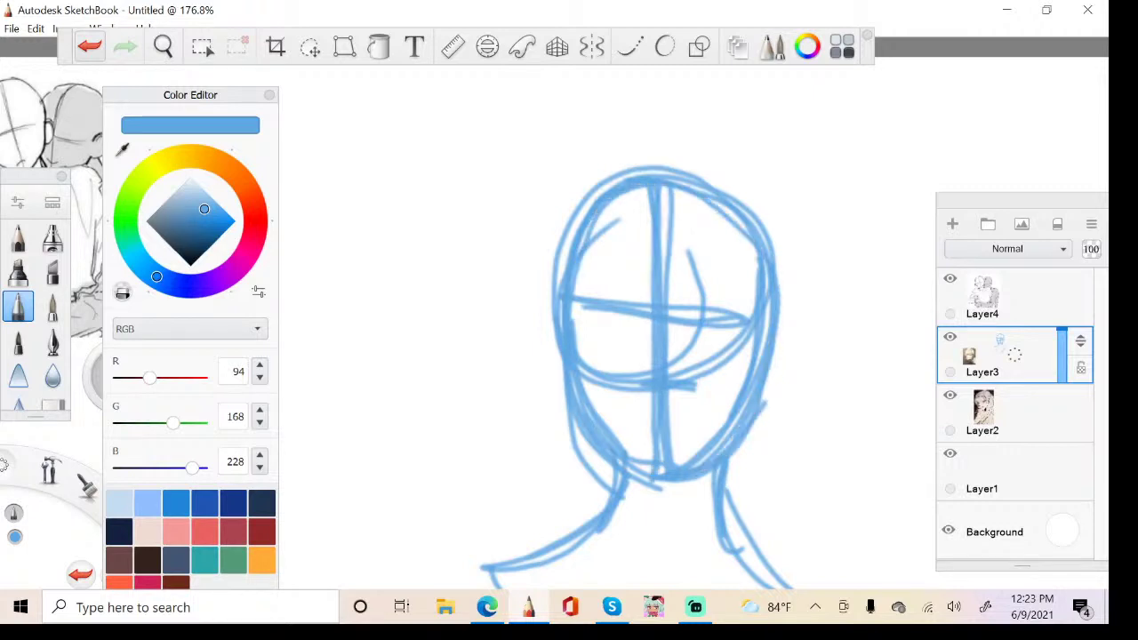
pyautogui.moveTo(666, 177); pyautogui.dragTo(715, 462)
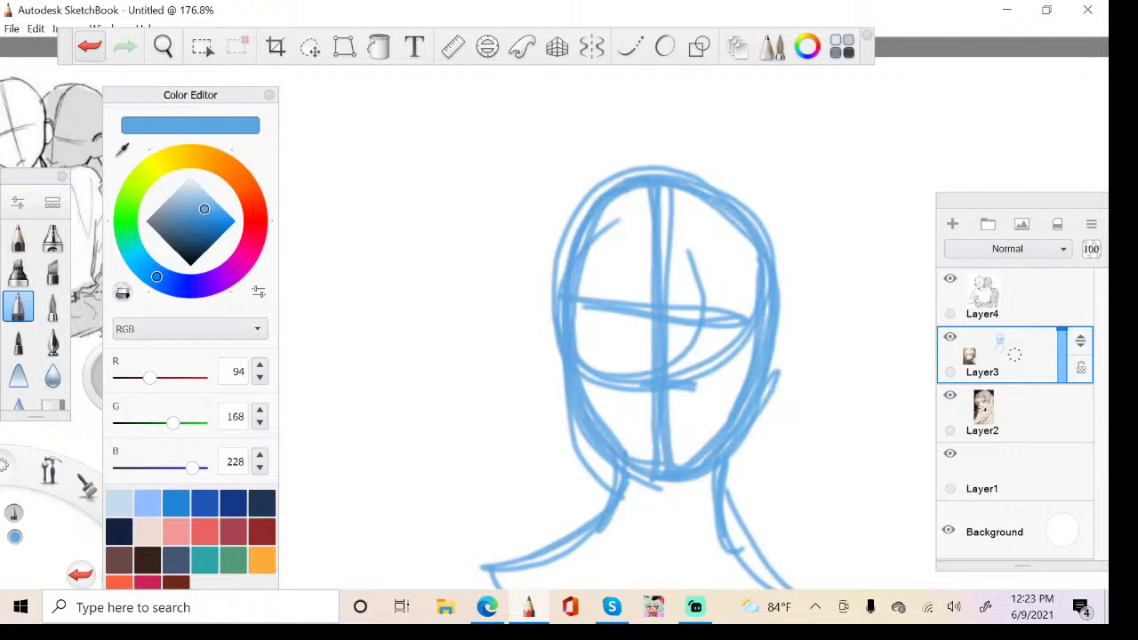
# Add a short horizontal mouth line across the centre line, between the nose line and the chin
pyautogui.scroll(5, 646, 363)
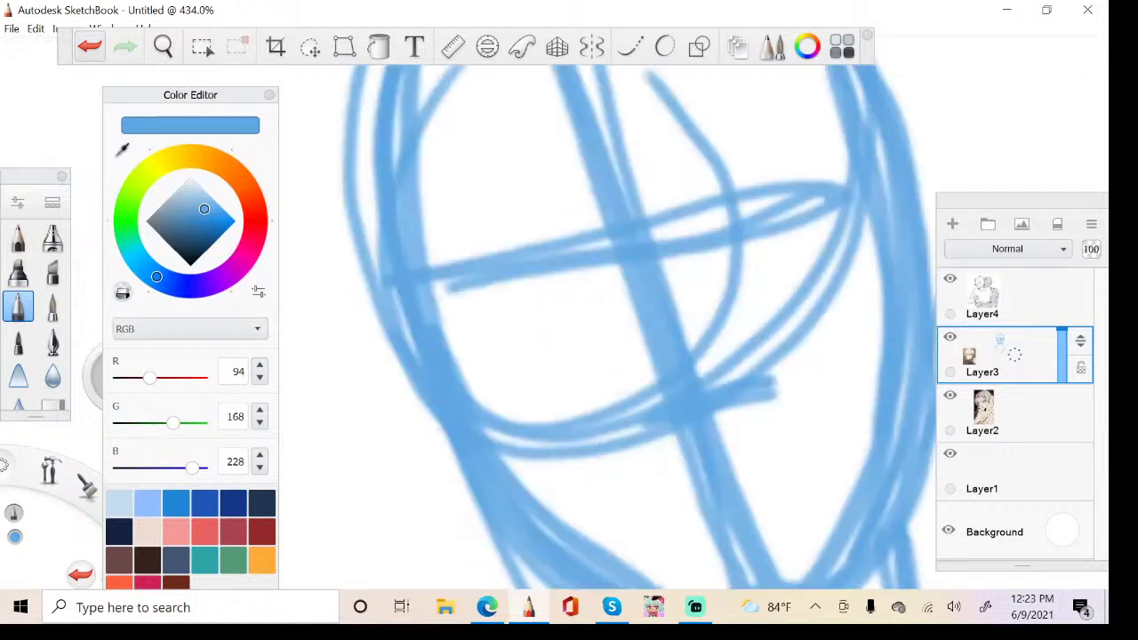
pyautogui.scroll(-5, 647, 276)
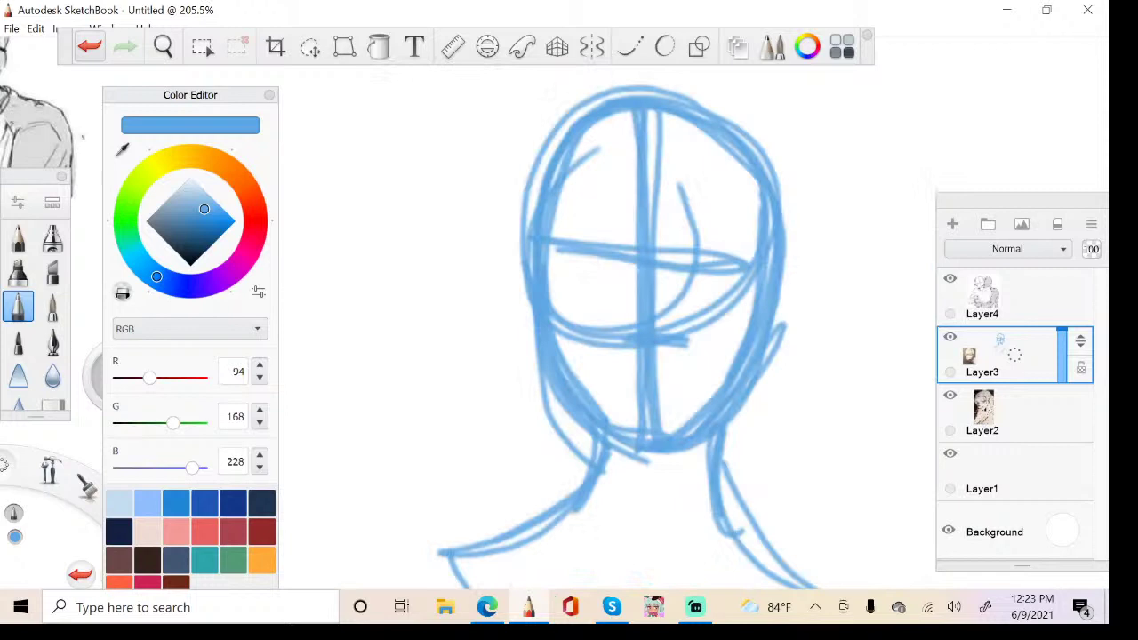
pyautogui.moveTo(636, 387); pyautogui.dragTo(676, 390)
pyautogui.scroll(3, 647, 355)
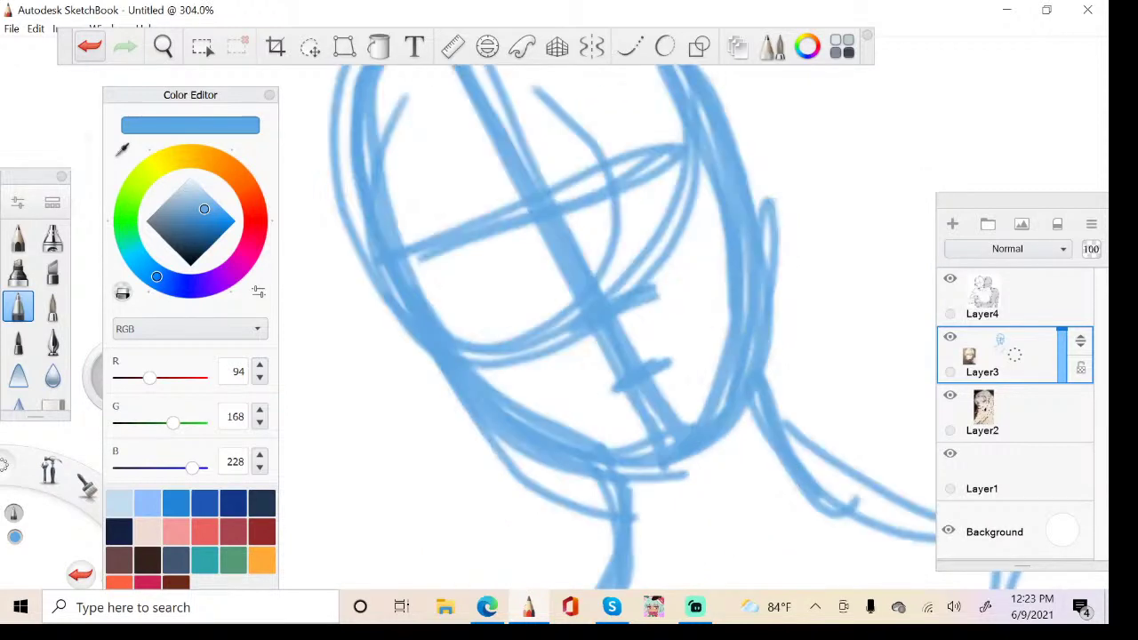
# Sketch an oval for each eye on the eye line and add a rounded ear on both sides of the head
pyautogui.scroll(5, 622, 311)
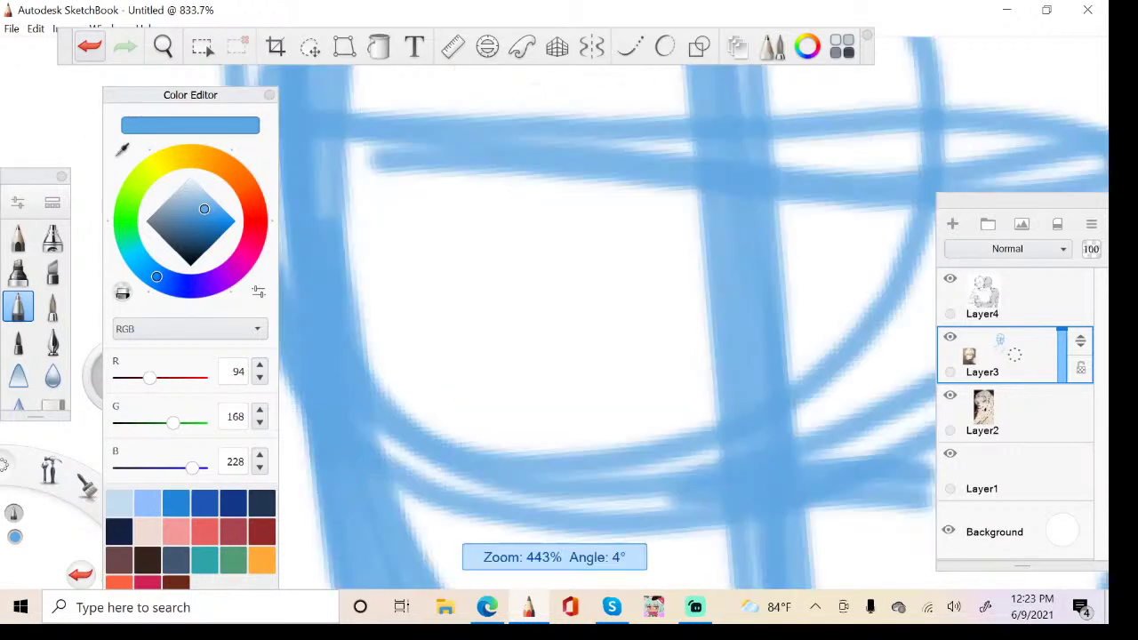
pyautogui.scroll(-1, 551, 320)
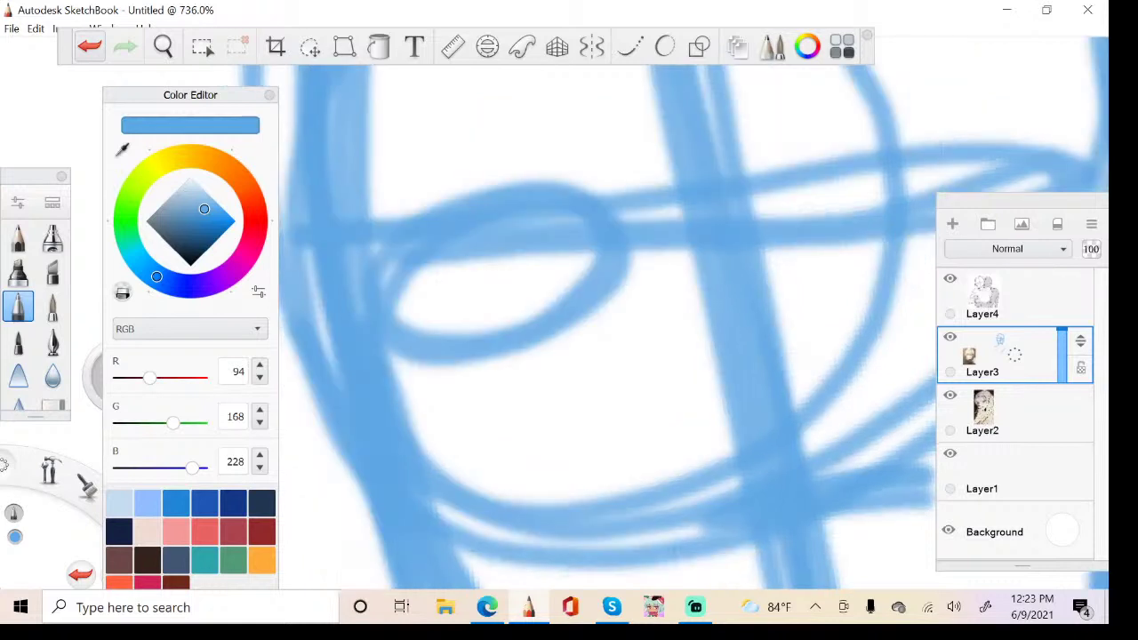
pyautogui.scroll(-1, 604, 311)
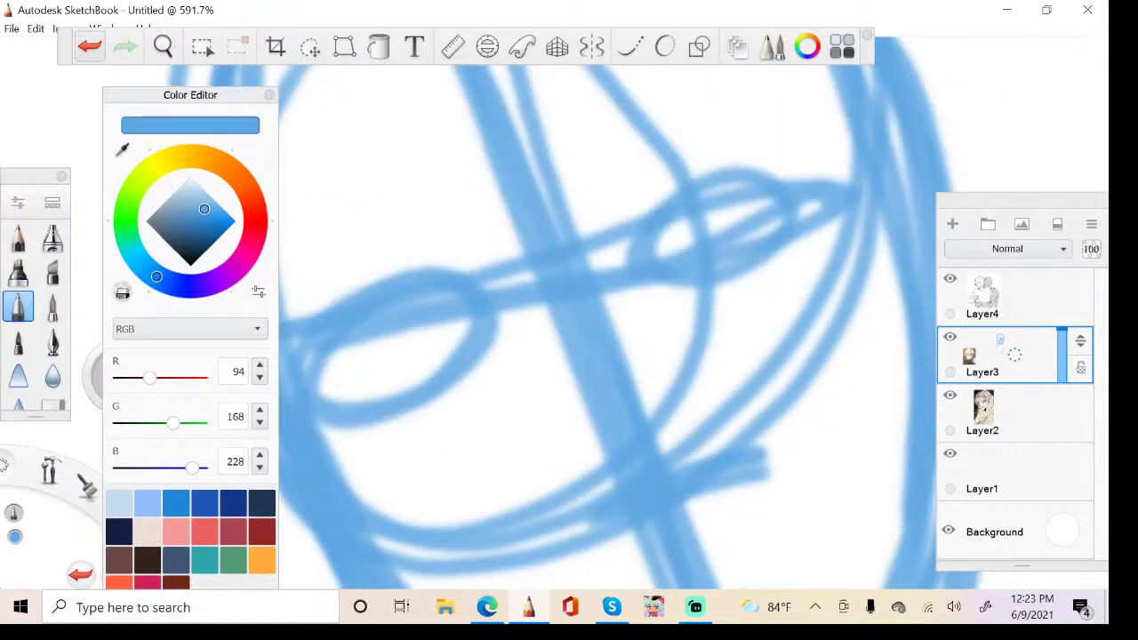
pyautogui.scroll(1, 694, 311)
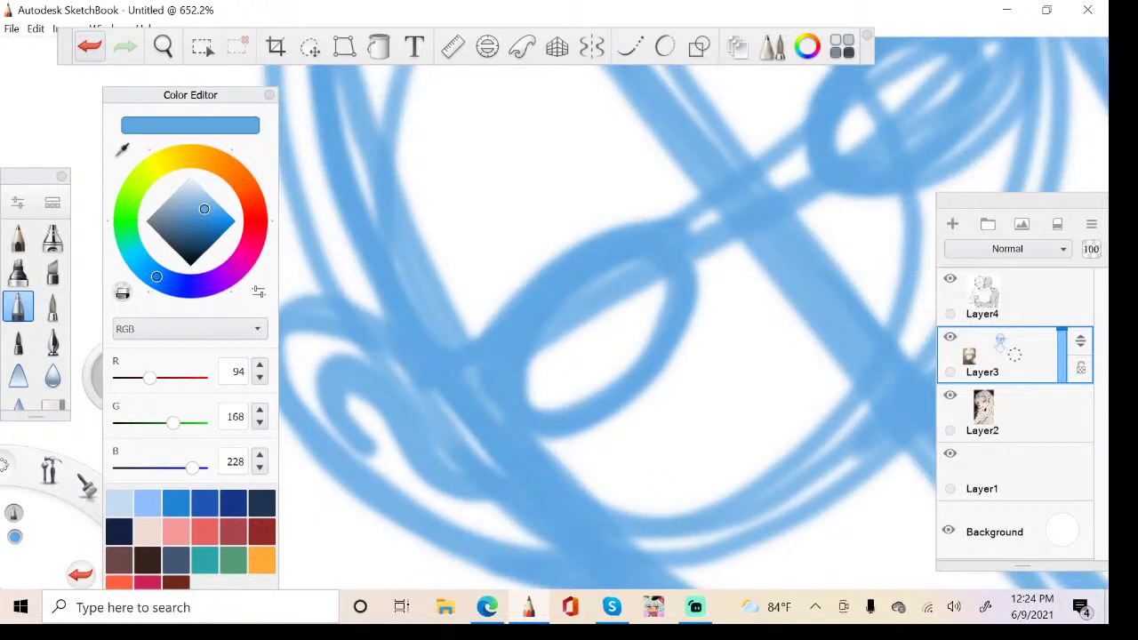
# Switch to a darker blue (R 47, G 102, B 146) and draw the left-hand eye's upper lash line with an outward wing
pyautogui.click(187, 229)
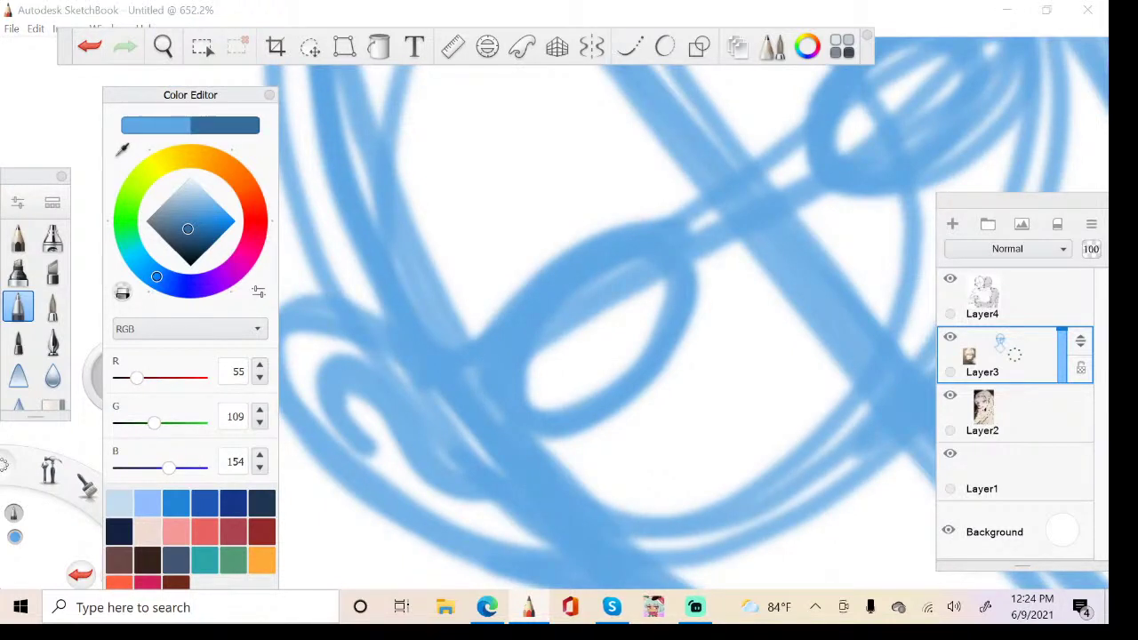
pyautogui.moveTo(188, 230); pyautogui.dragTo(190, 232)
pyautogui.moveTo(548, 276); pyautogui.dragTo(661, 227)
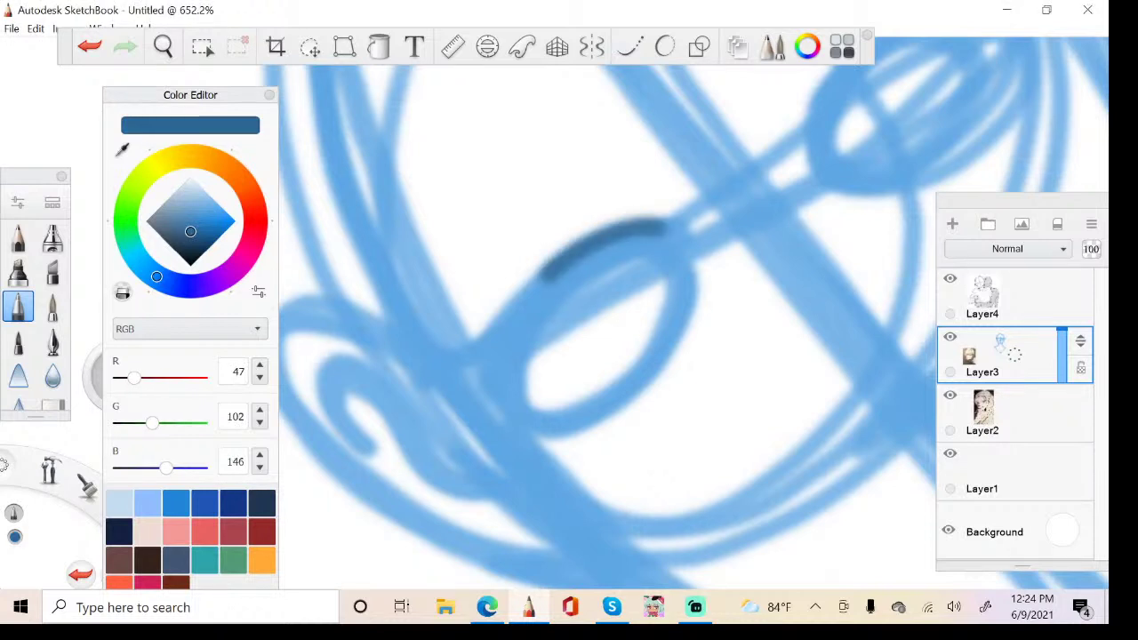
pyautogui.moveTo(487, 387); pyautogui.dragTo(706, 249)
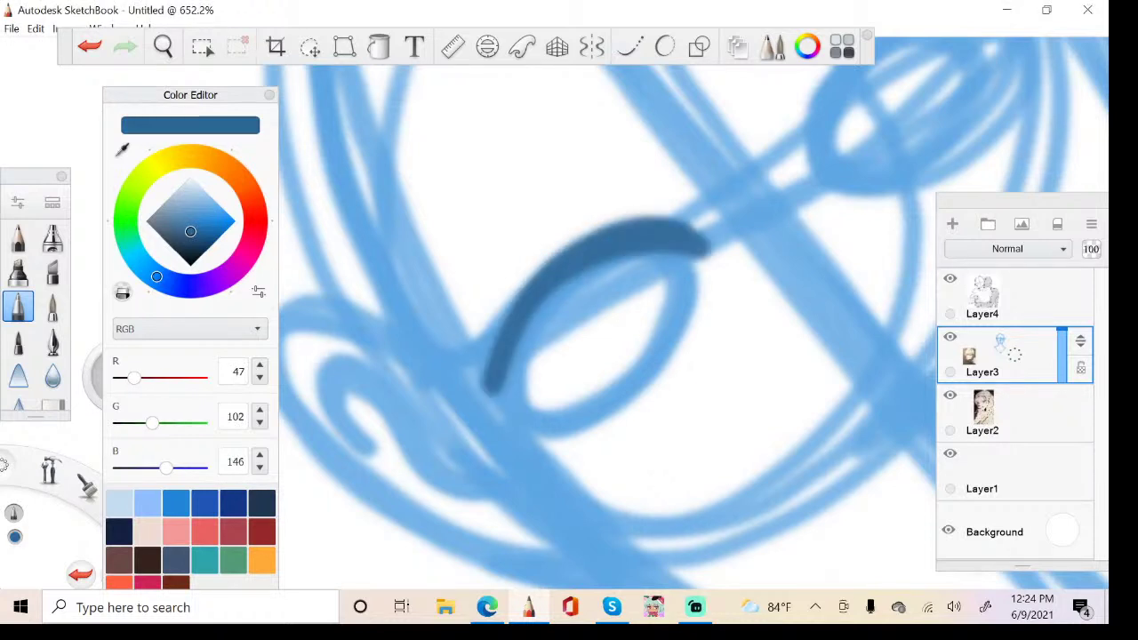
pyautogui.moveTo(498, 378); pyautogui.dragTo(330, 504)
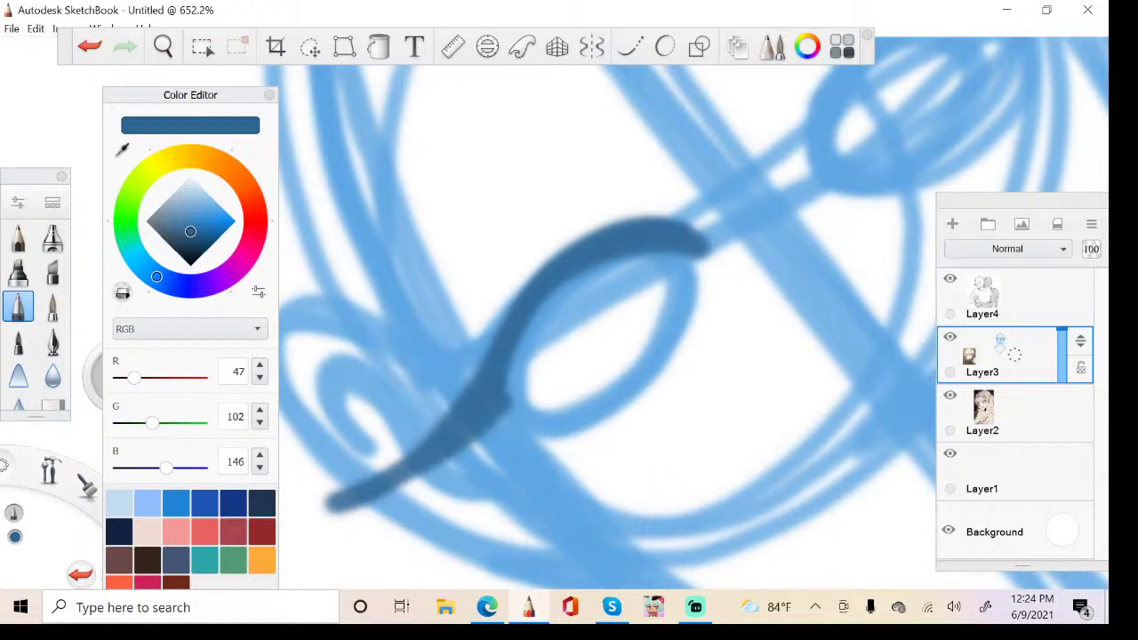
pyautogui.moveTo(707, 249); pyautogui.dragTo(388, 464)
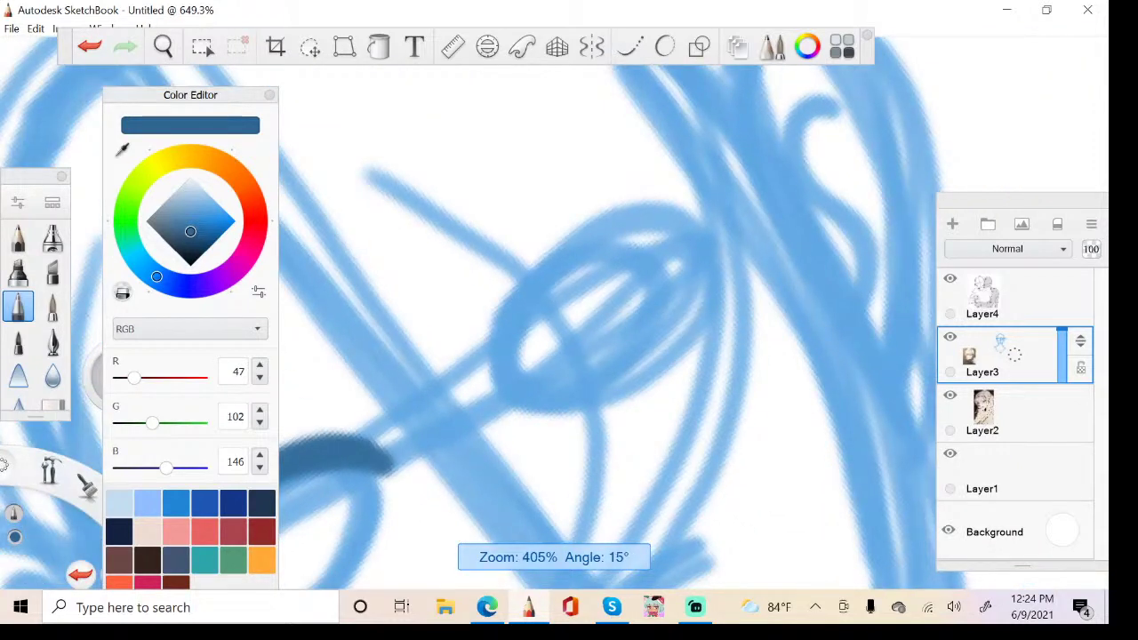
pyautogui.moveTo(506, 372)
pyautogui.mouseDown()
pyautogui.moveTo(837, 140)
pyautogui.moveTo(729, 265)
pyautogui.moveTo(772, 200)
pyautogui.mouseUp()
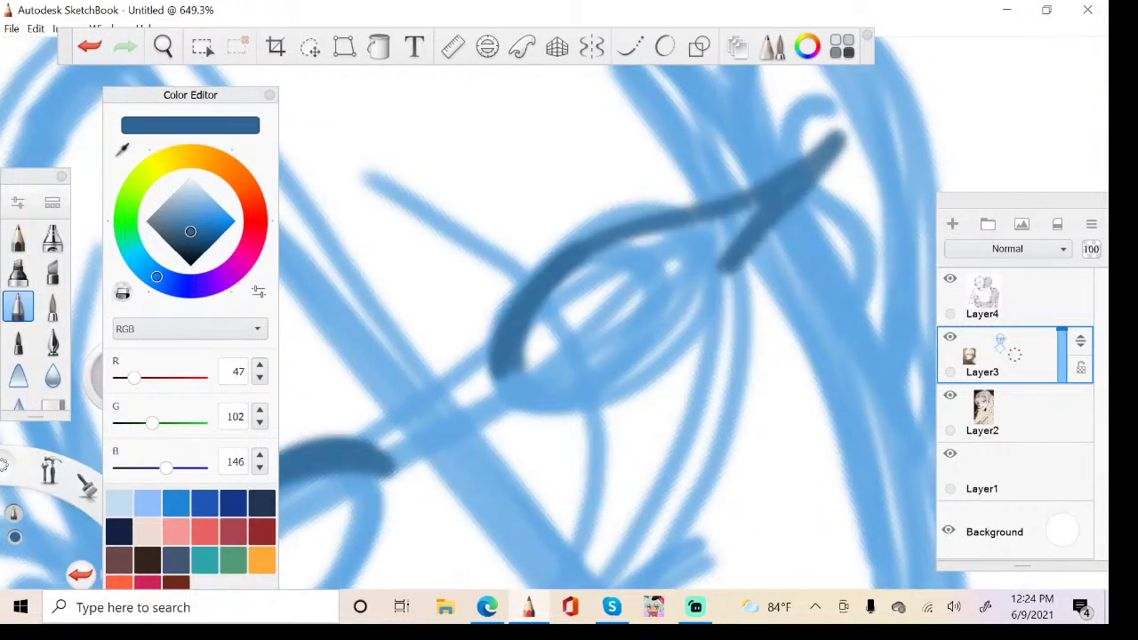
pyautogui.moveTo(597, 231); pyautogui.dragTo(755, 222)
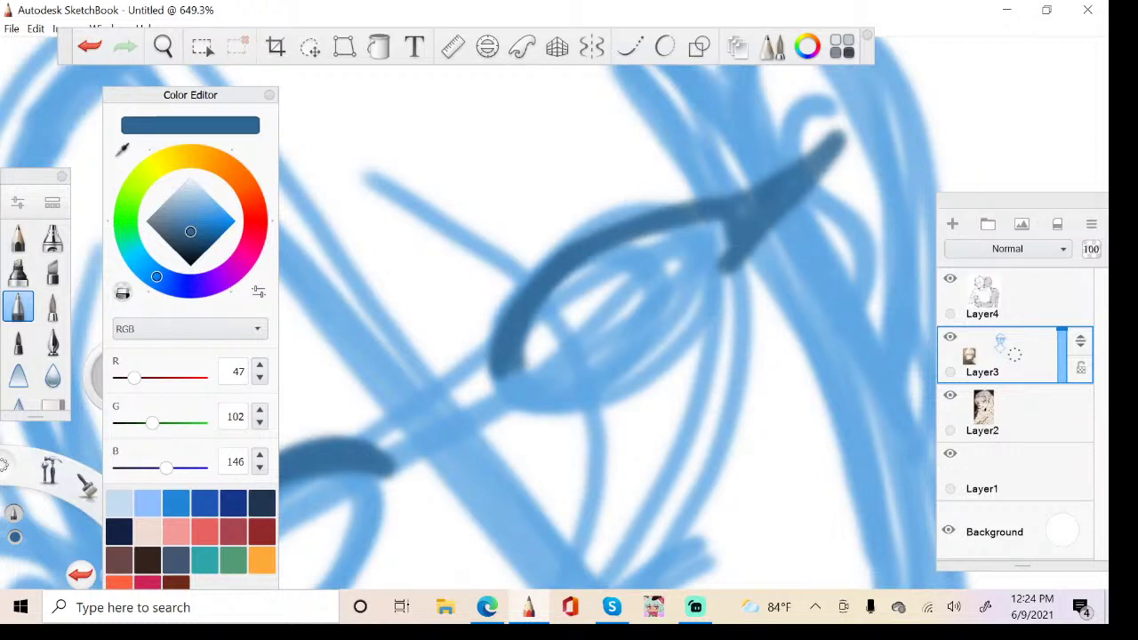
pyautogui.hotkey('ctrl', 'z')
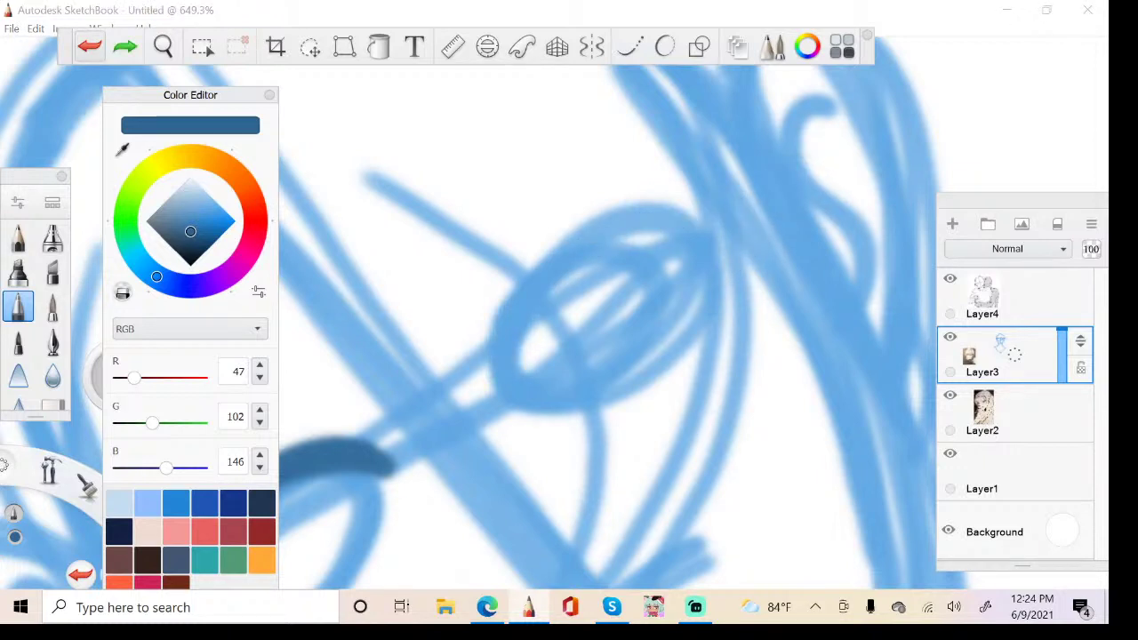
# Draw the right-hand eye's arched upper lash line with a filled outer wing and a short stroke down at the outer corner
pyautogui.moveTo(487, 369)
pyautogui.mouseDown()
pyautogui.moveTo(489, 351)
pyautogui.moveTo(586, 238)
pyautogui.moveTo(842, 147)
pyautogui.mouseUp()
pyautogui.moveTo(840, 152)
pyautogui.mouseDown()
pyautogui.moveTo(707, 302)
pyautogui.moveTo(719, 298)
pyautogui.mouseUp()
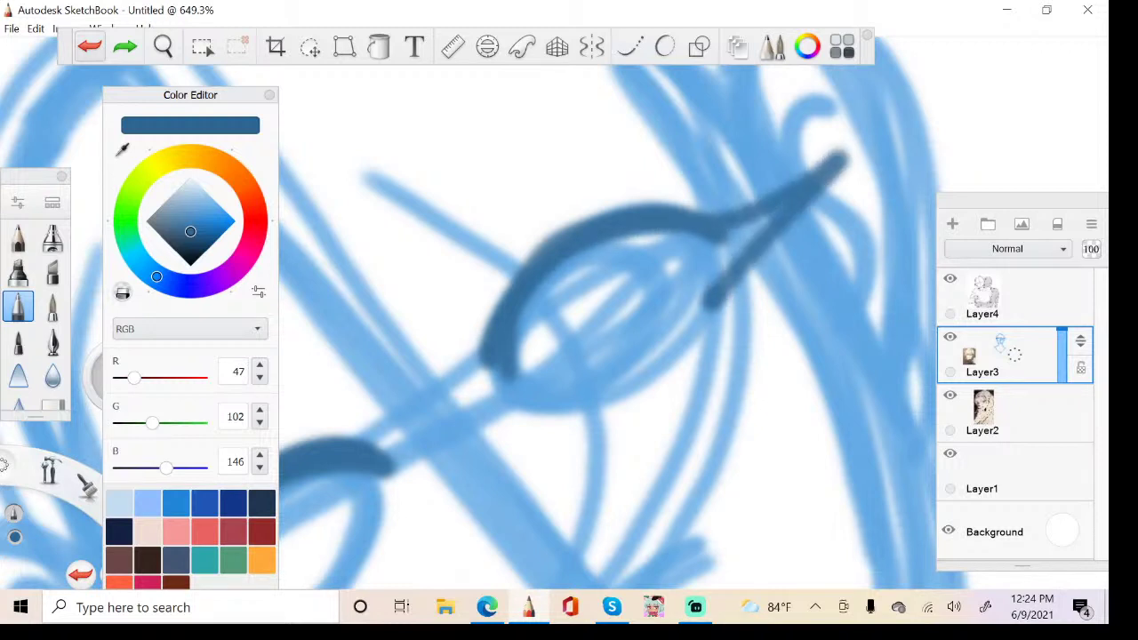
pyautogui.moveTo(771, 217)
pyautogui.mouseDown()
pyautogui.moveTo(517, 351)
pyautogui.moveTo(550, 260)
pyautogui.moveTo(756, 224)
pyautogui.moveTo(835, 176)
pyautogui.moveTo(731, 286)
pyautogui.moveTo(729, 265)
pyautogui.moveTo(833, 163)
pyautogui.mouseUp()
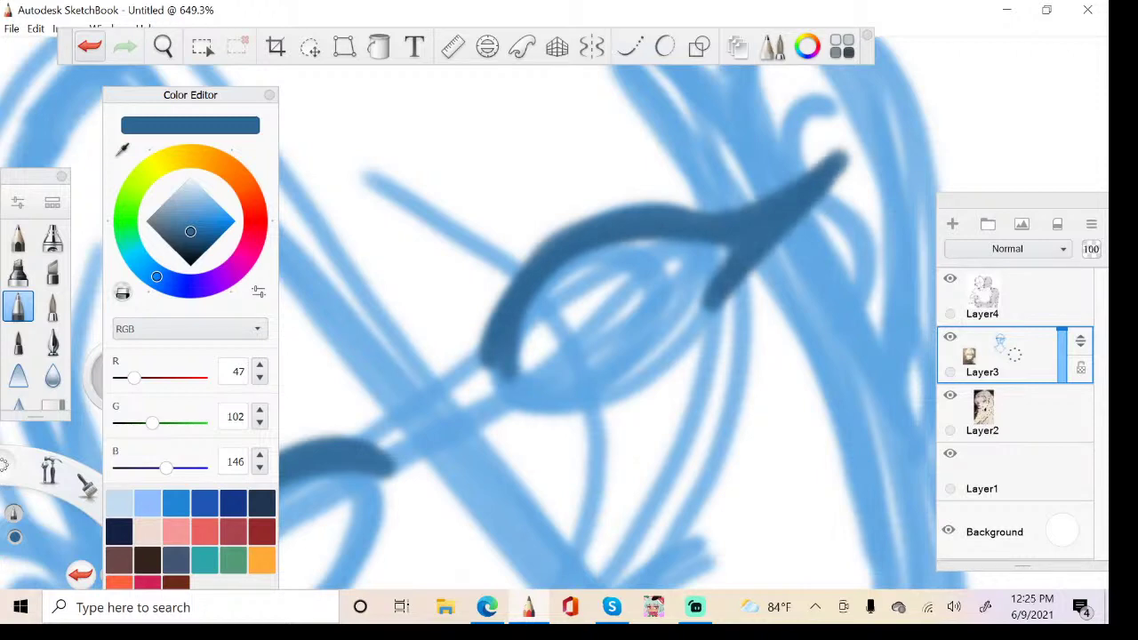
# Thicken the upper lash line and outer wing of the right-hand eye in dark blue
pyautogui.scroll(-6, 667, 321)
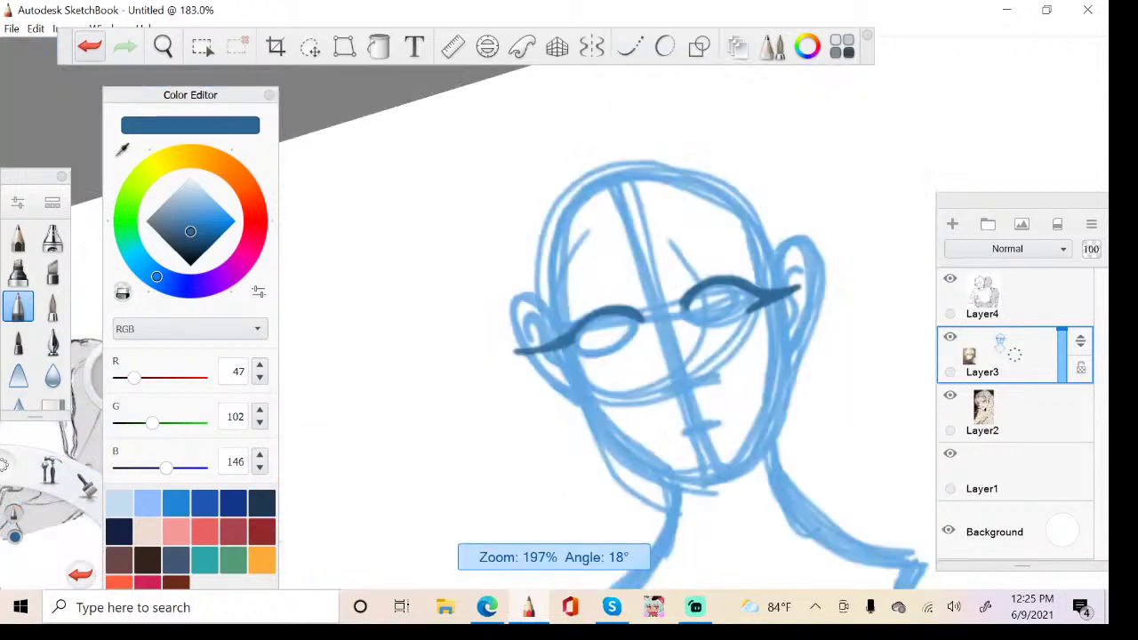
pyautogui.scroll(8, 613, 329)
pyautogui.moveTo(589, 213); pyautogui.dragTo(624, 74)
pyautogui.scroll(-9, 676, 302)
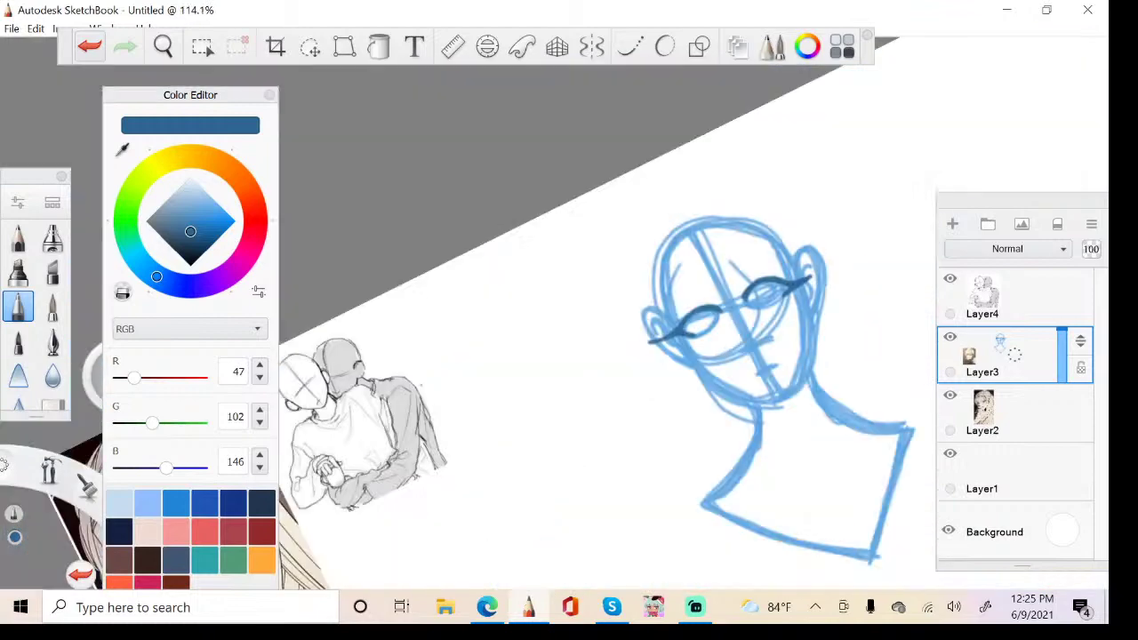
pyautogui.scroll(5, 791, 293)
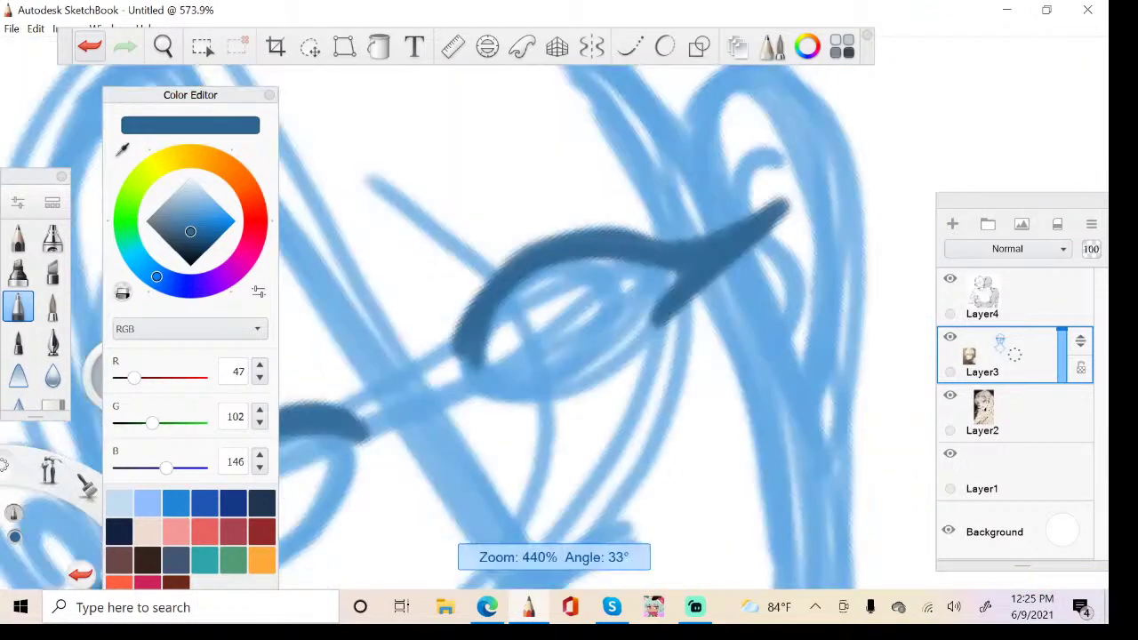
pyautogui.scroll(2, 724, 280)
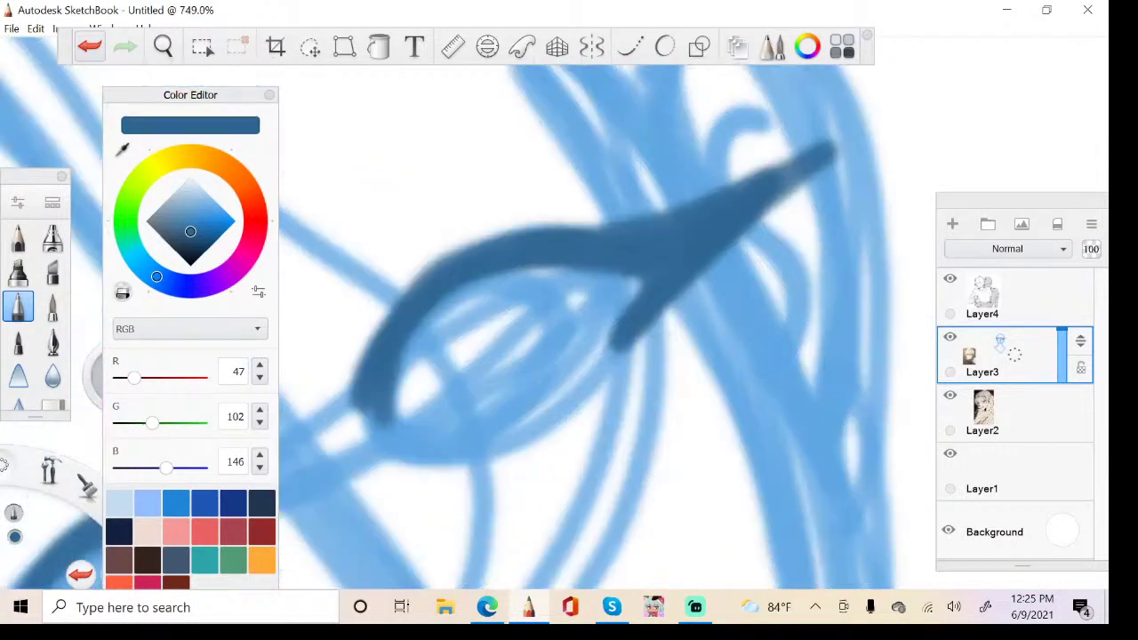
# Add the left-hand eye's lower outer corner and draw a partial lower lid line under both eyes
pyautogui.scroll(-7, 791, 285)
pyautogui.scroll(6, 646, 330)
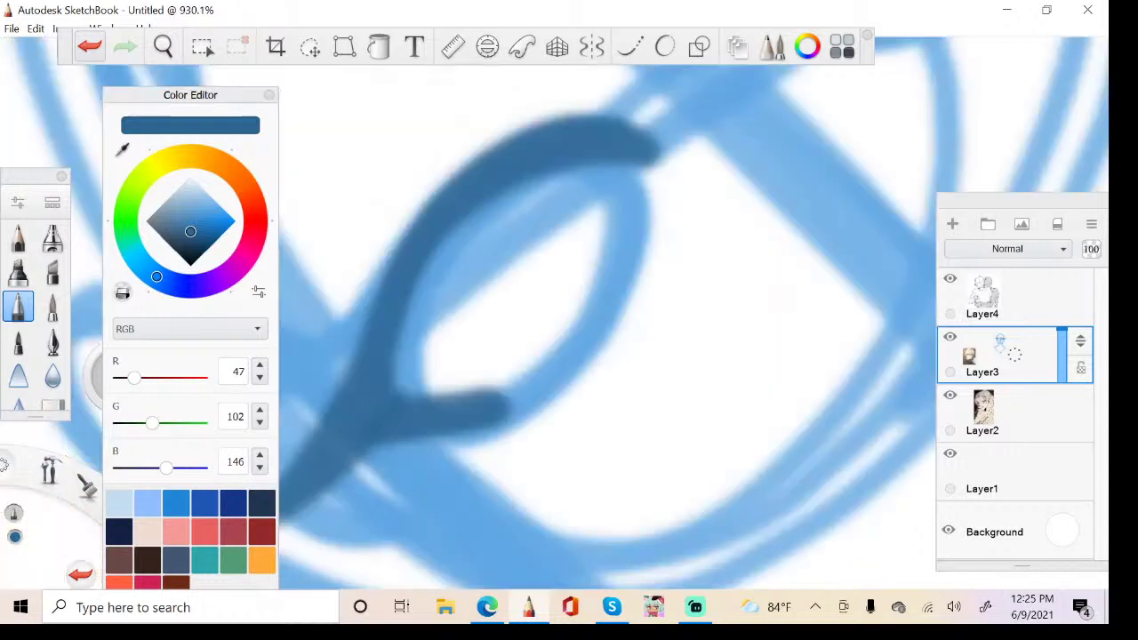
pyautogui.moveTo(555, 375); pyautogui.dragTo(697, 238)
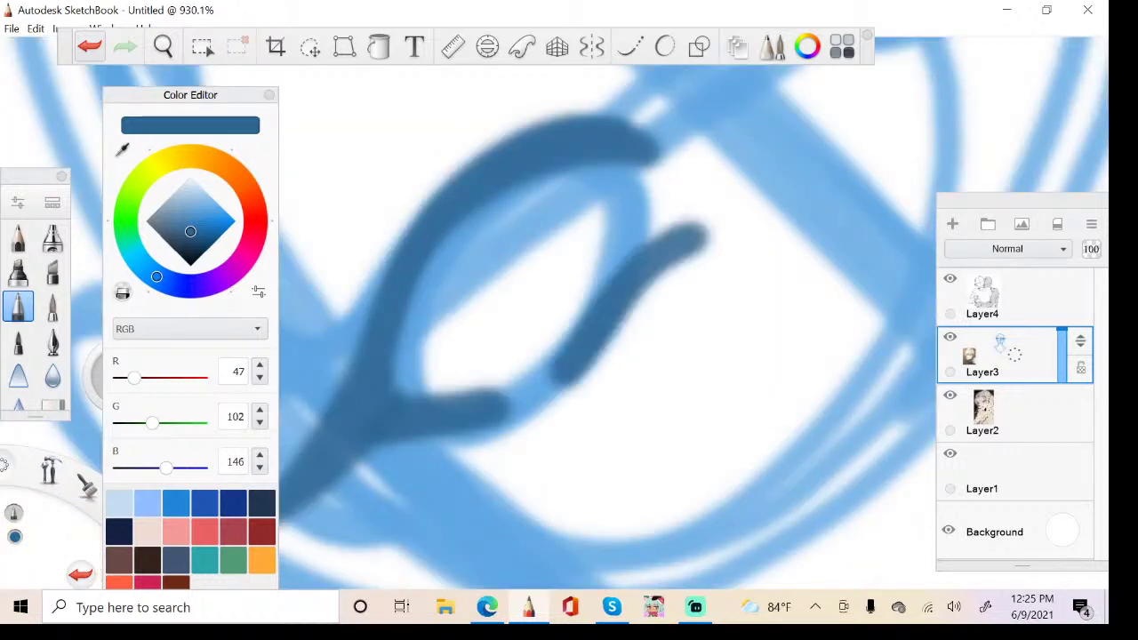
pyautogui.scroll(-4, 569, 320)
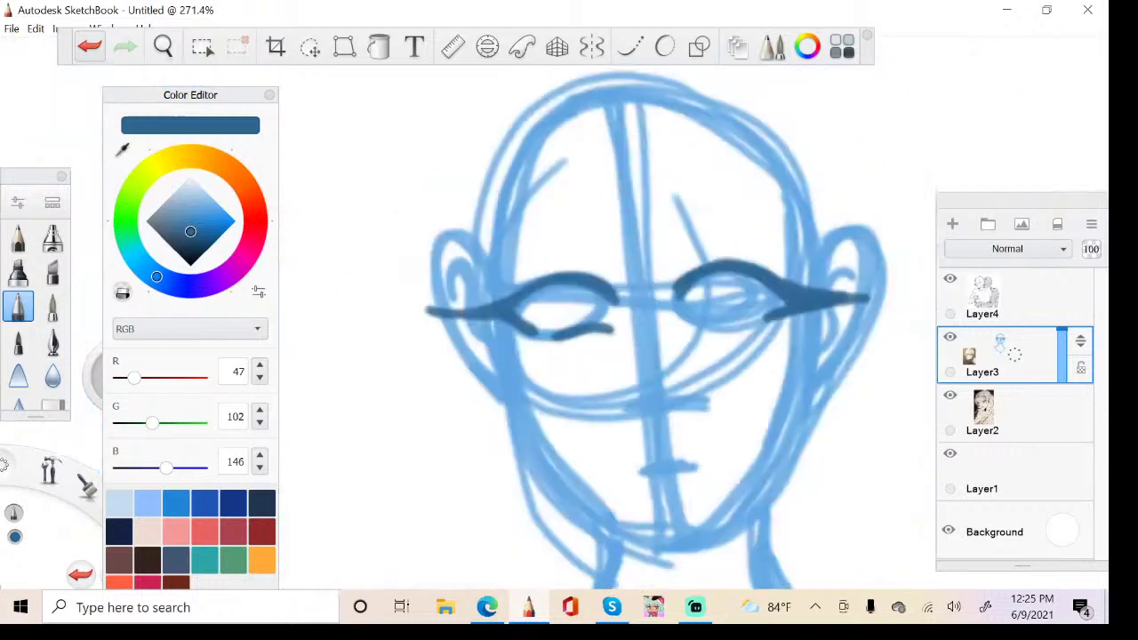
pyautogui.scroll(3, 804, 311)
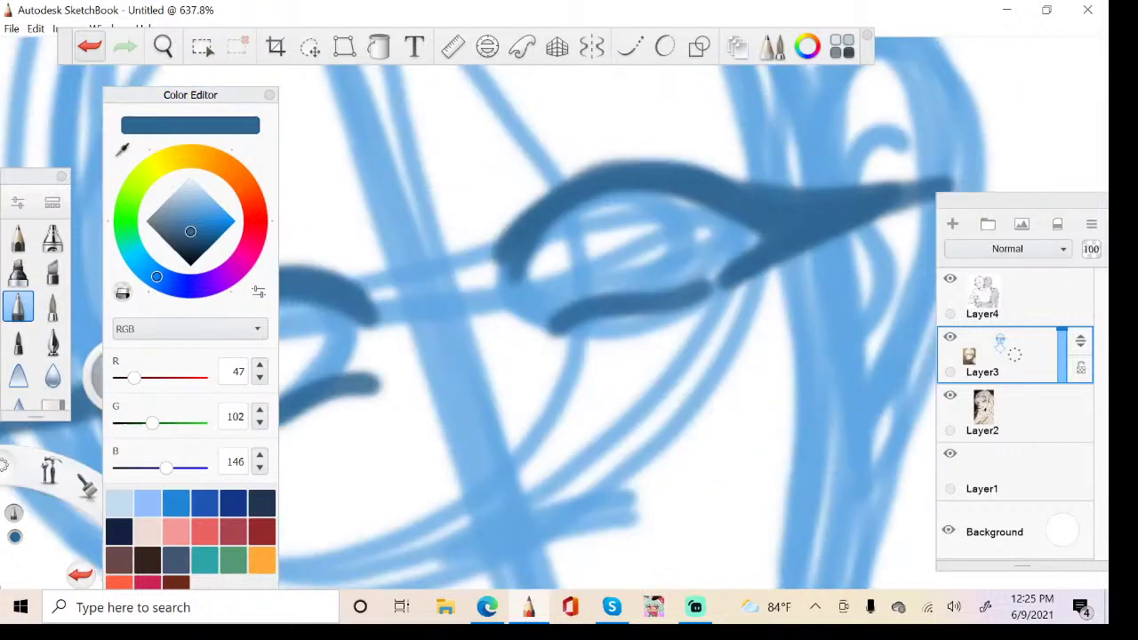
# Draw a dark slanted line above the left-hand eye, following its upper lash line, and extend it toward the outer side
pyautogui.scroll(-8, 734, 319)
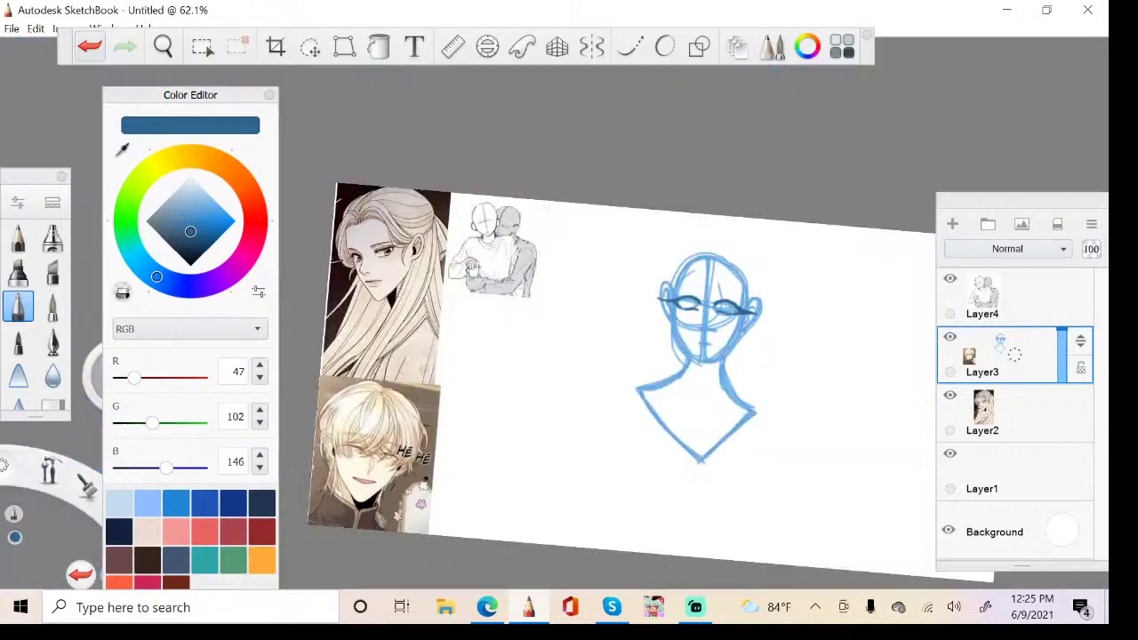
pyautogui.scroll(4, 736, 303)
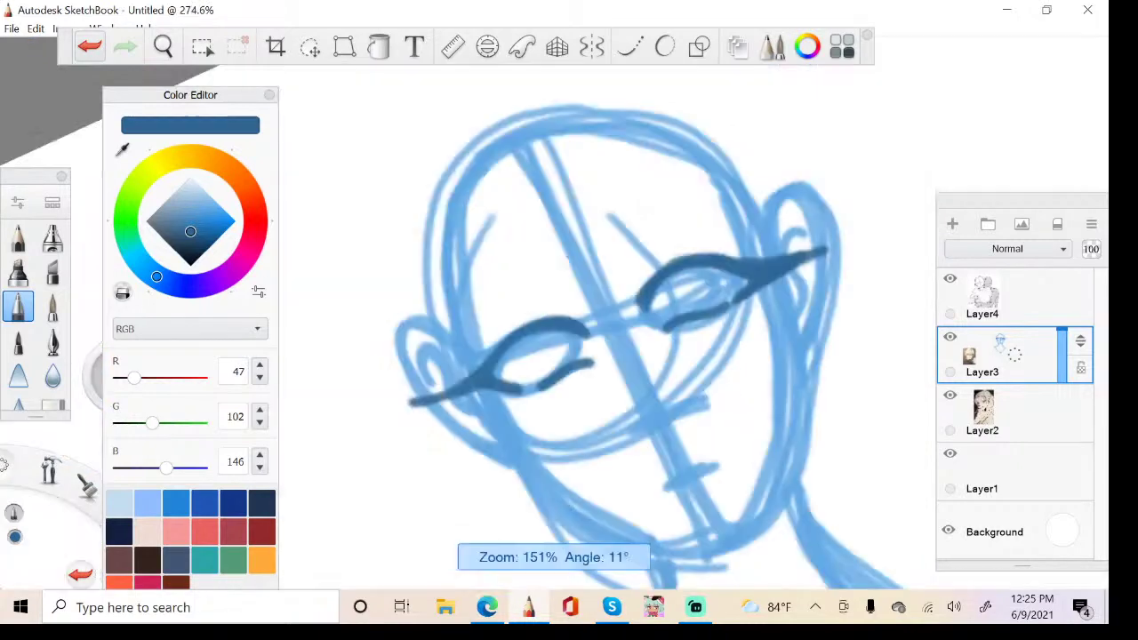
pyautogui.scroll(3, 542, 355)
pyautogui.moveTo(586, 206); pyautogui.dragTo(495, 411)
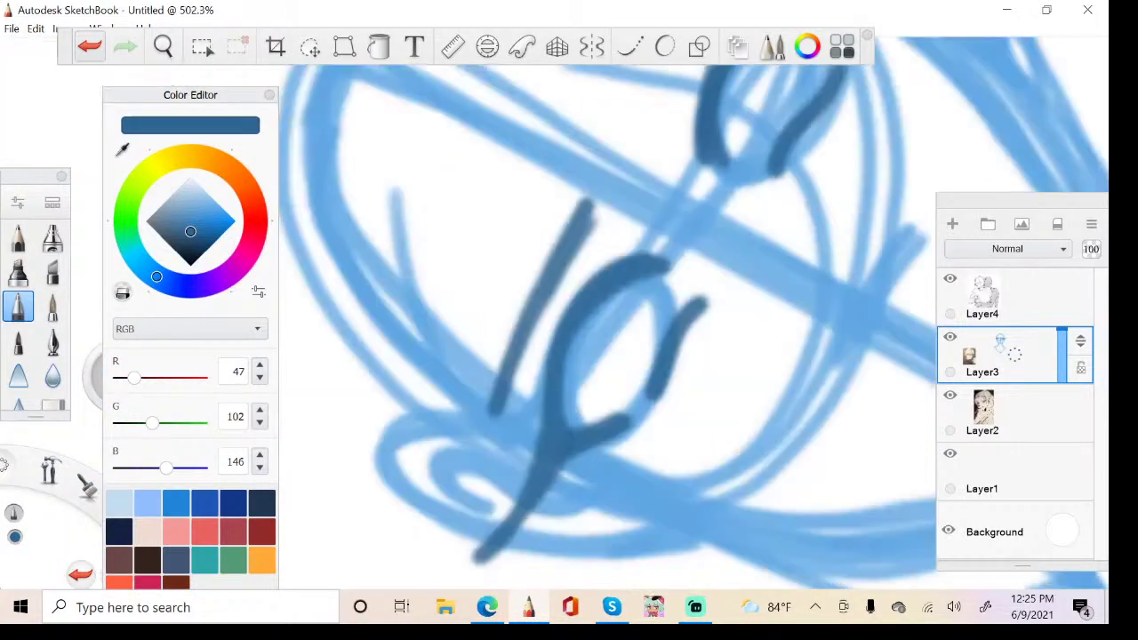
pyautogui.moveTo(552, 297); pyautogui.dragTo(485, 440)
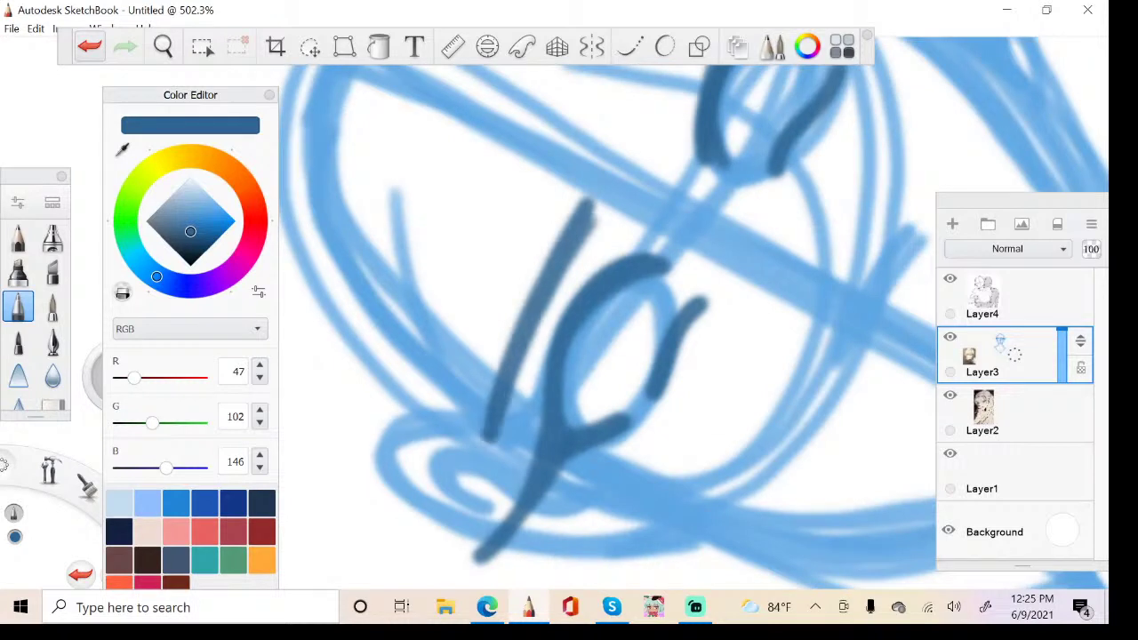
# Draw a dark blue slanted line above the right-hand eye, following its upper lash line, and thicken it
pyautogui.moveTo(585, 222)
pyautogui.mouseDown()
pyautogui.moveTo(593, 207)
pyautogui.moveTo(466, 395)
pyautogui.mouseUp()
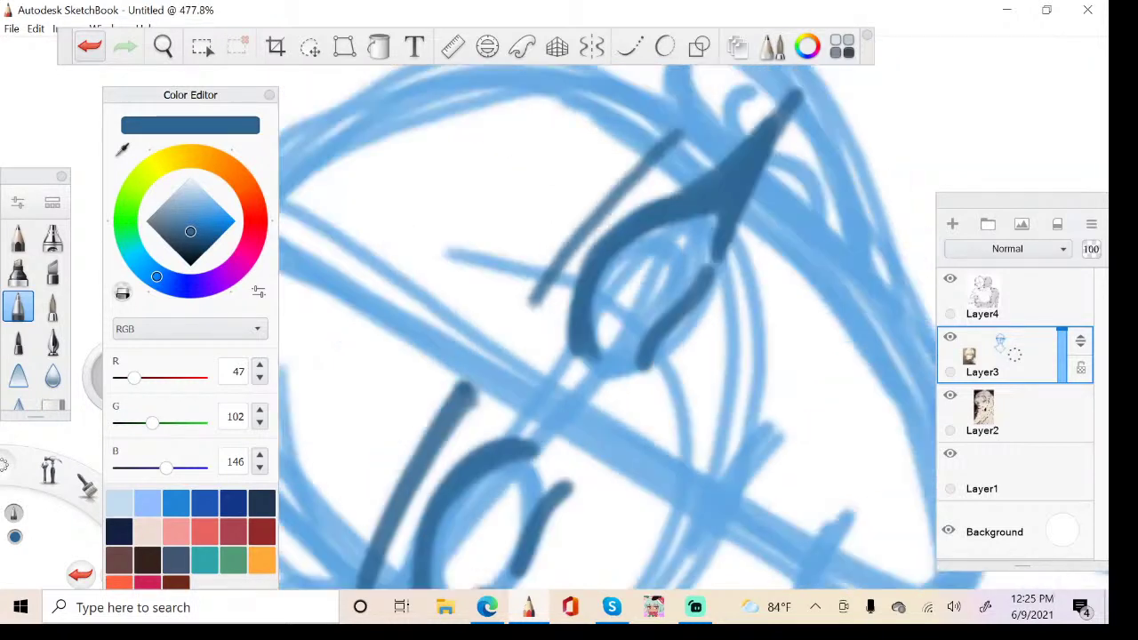
pyautogui.moveTo(706, 115); pyautogui.dragTo(525, 296)
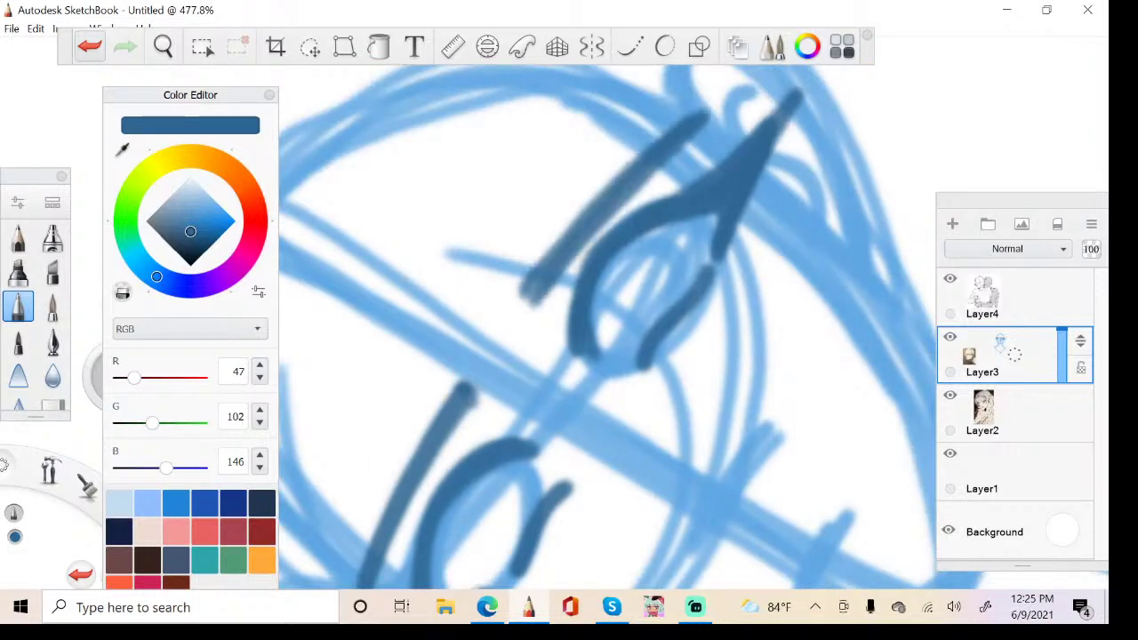
# Outline an arched iris in dark blue inside the left-hand and right-hand eyes, resting each on the partial lower lid line
pyautogui.scroll(-1, 608, 328)
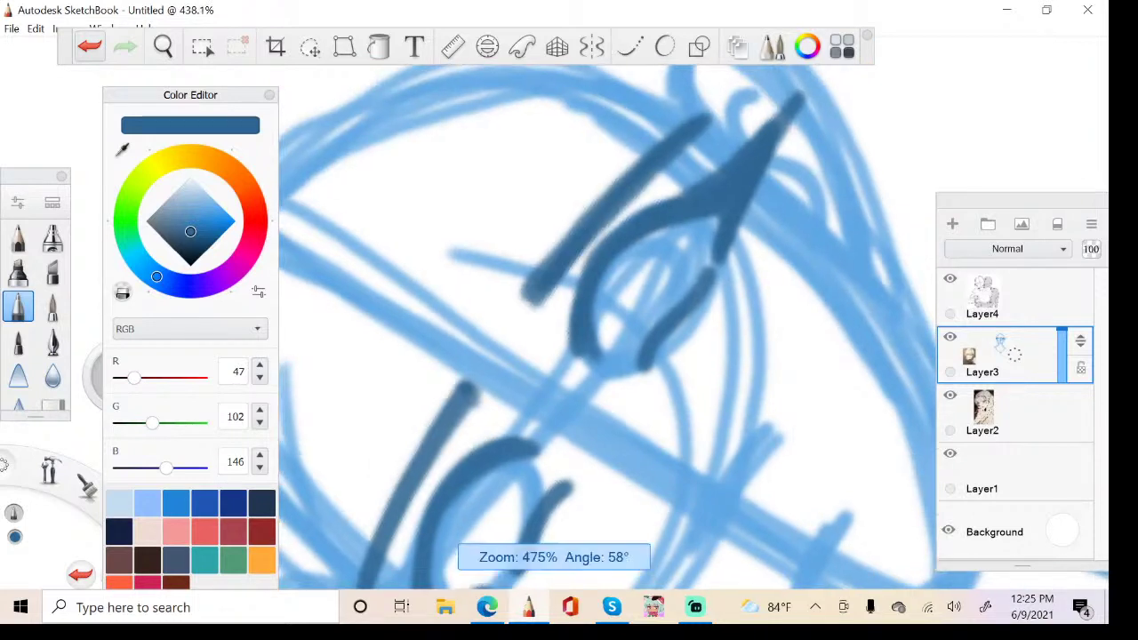
pyautogui.scroll(-10, 653, 311)
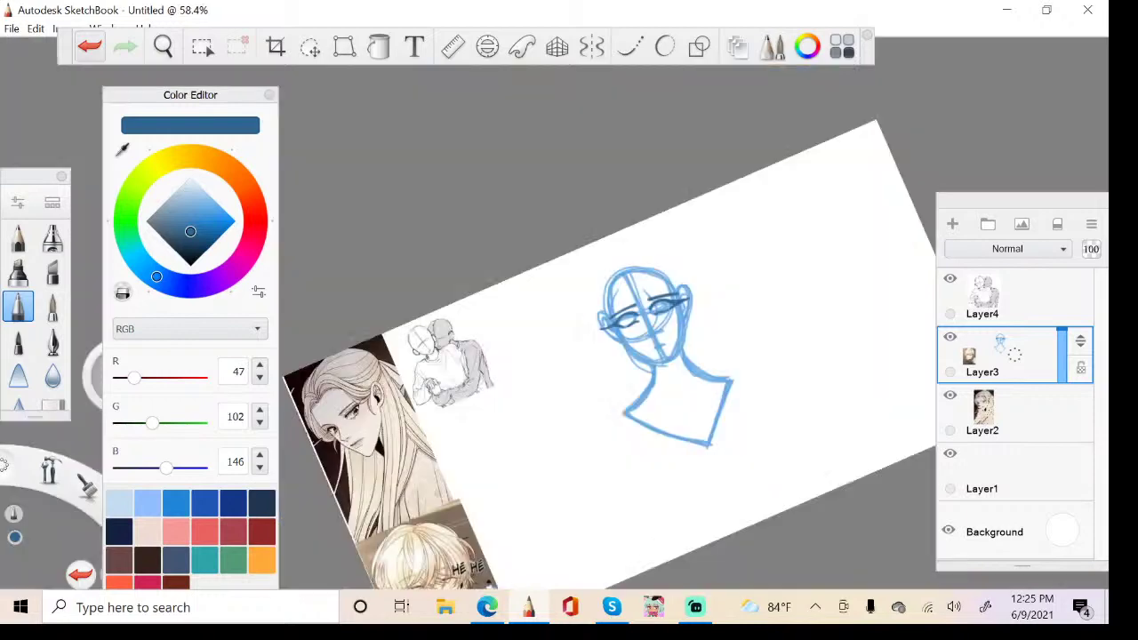
pyautogui.scroll(10, 627, 319)
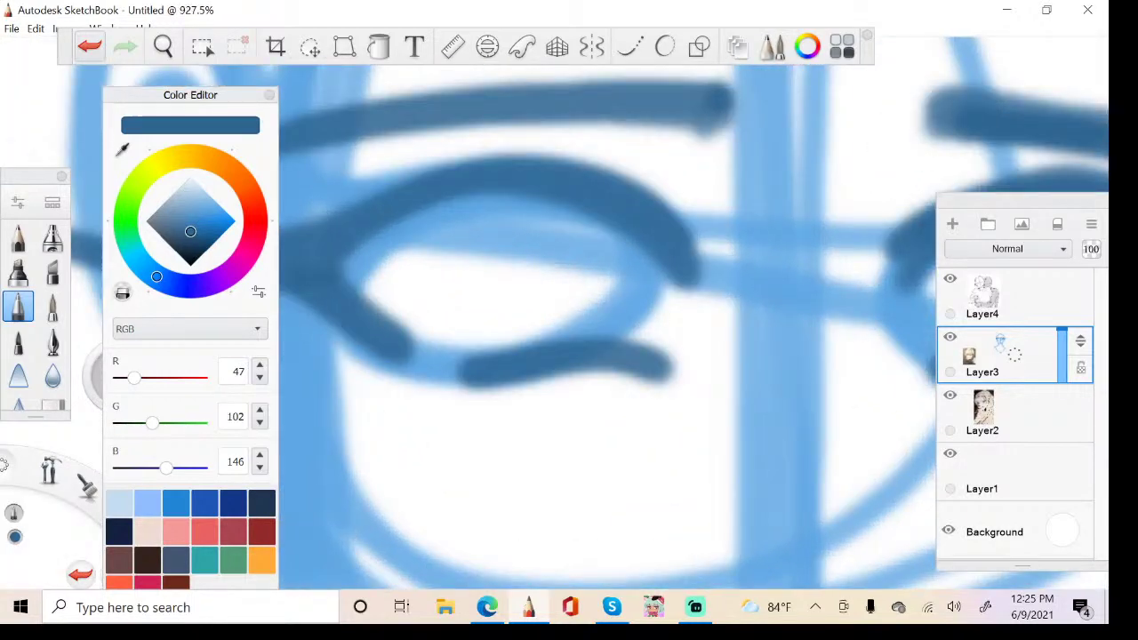
pyautogui.moveTo(509, 345)
pyautogui.mouseDown()
pyautogui.moveTo(610, 248)
pyautogui.moveTo(637, 343)
pyautogui.mouseUp()
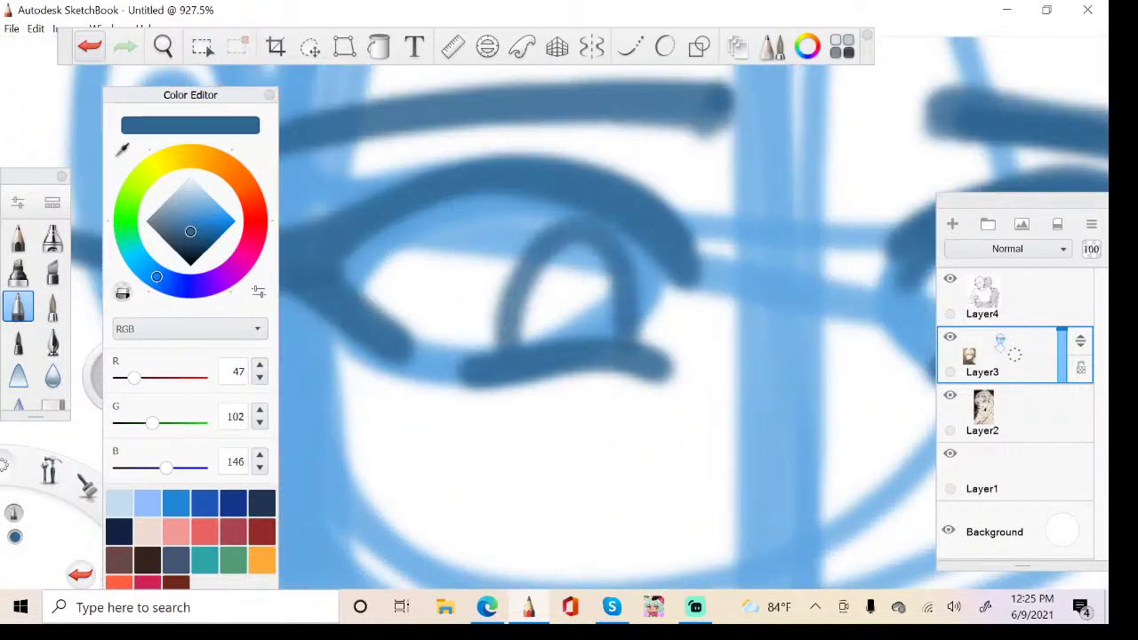
pyautogui.scroll(-8, 621, 313)
pyautogui.scroll(5, 620, 313)
pyautogui.scroll(4, 627, 267)
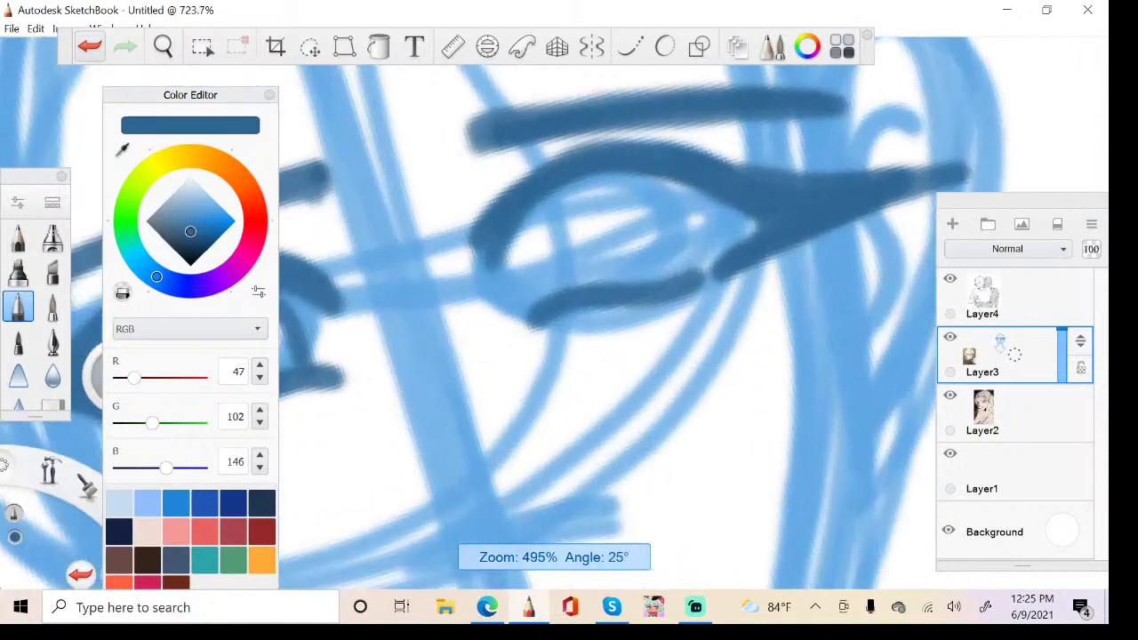
pyautogui.moveTo(605, 281)
pyautogui.mouseDown()
pyautogui.moveTo(643, 189)
pyautogui.moveTo(694, 278)
pyautogui.mouseUp()
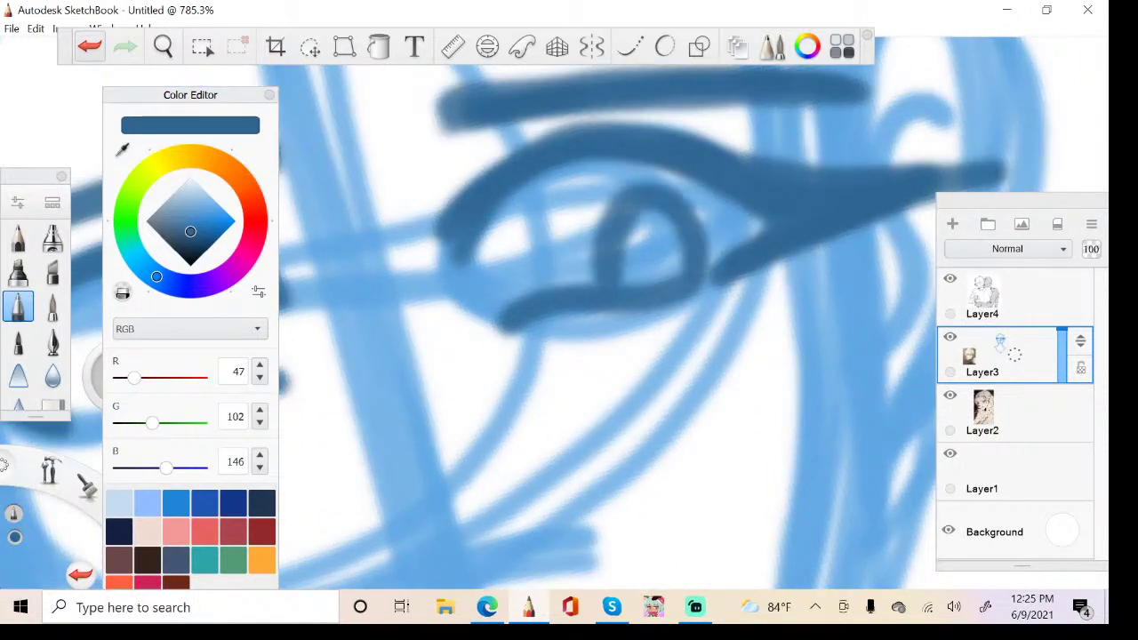